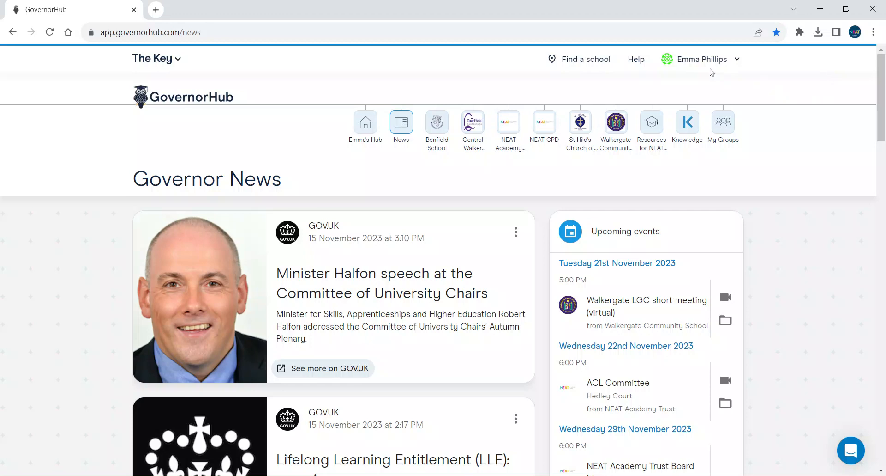
Step: Open the declarations and confirmations section of your own profile and expand the list of your interests
{"action": "left_click", "coordinate": [689, 65]}
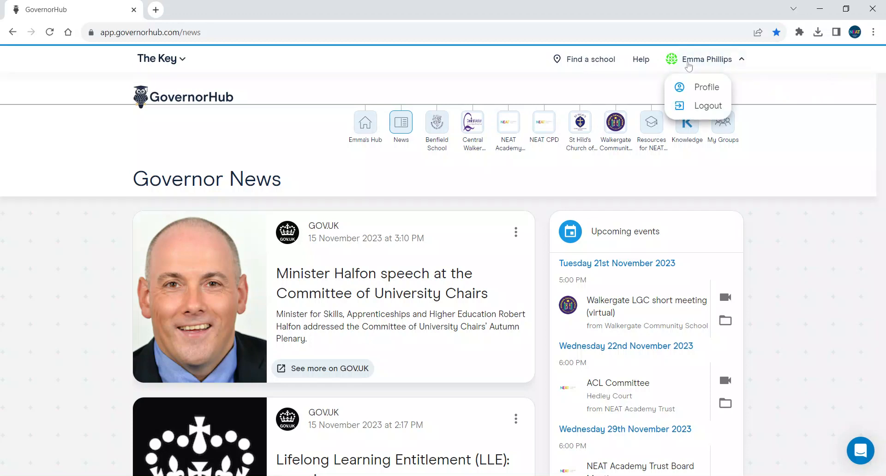
{"action": "left_click", "coordinate": [703, 91]}
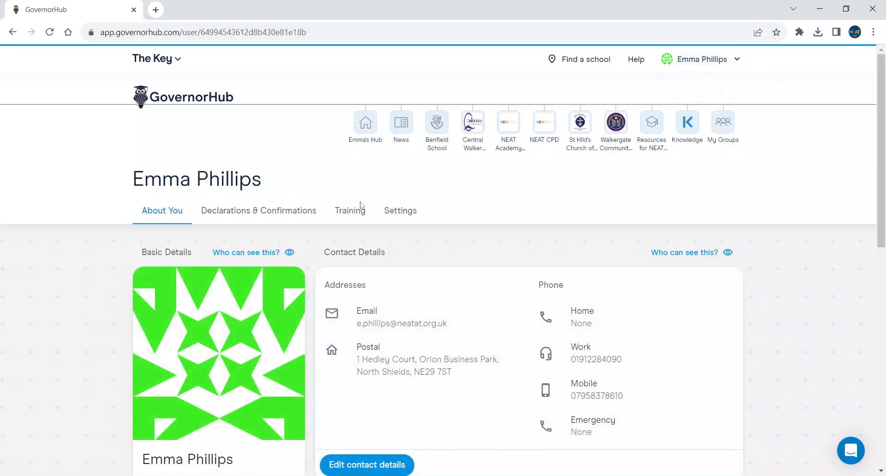
{"action": "left_click", "coordinate": [273, 213]}
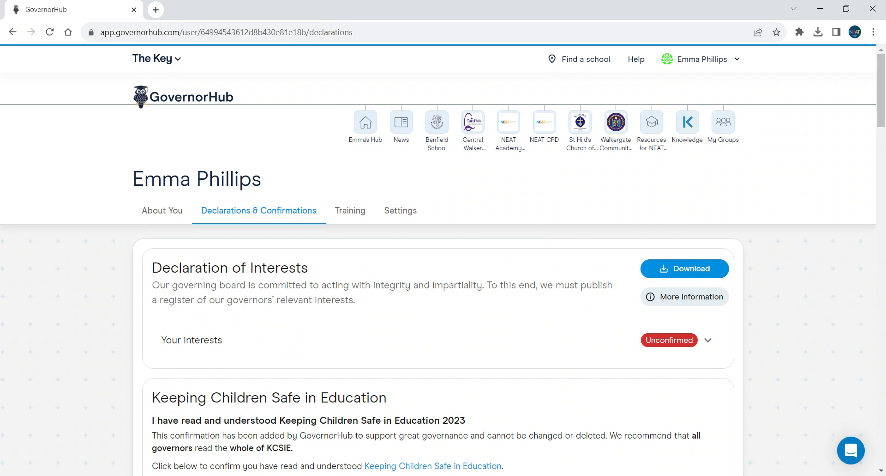
{"action": "scroll", "coordinate": [256, 302], "scroll_direction": "down", "scroll_amount": 1}
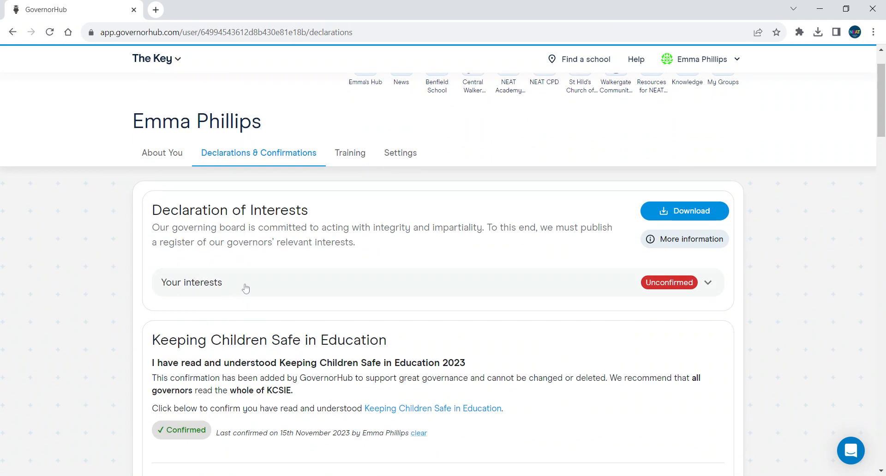
{"action": "left_click", "coordinate": [245, 288]}
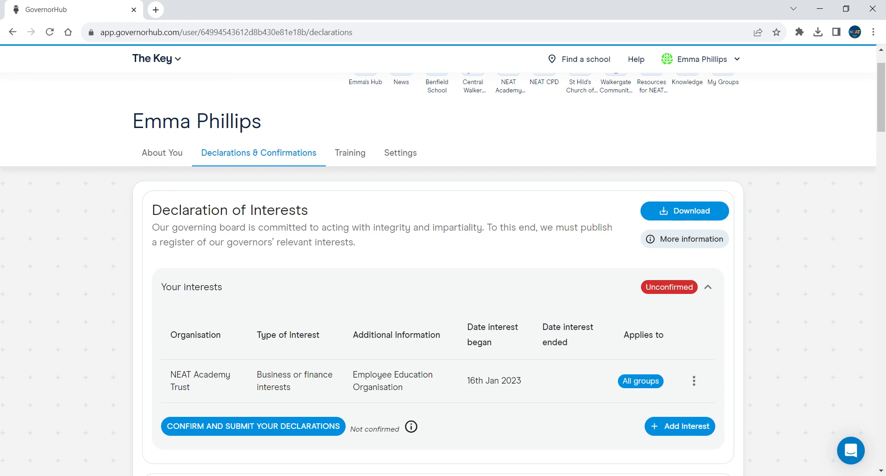
Step: Confirm and submit the current declarations of interest, and clear that confirmation again
{"action": "scroll", "coordinate": [384, 396], "scroll_direction": "down", "scroll_amount": 1}
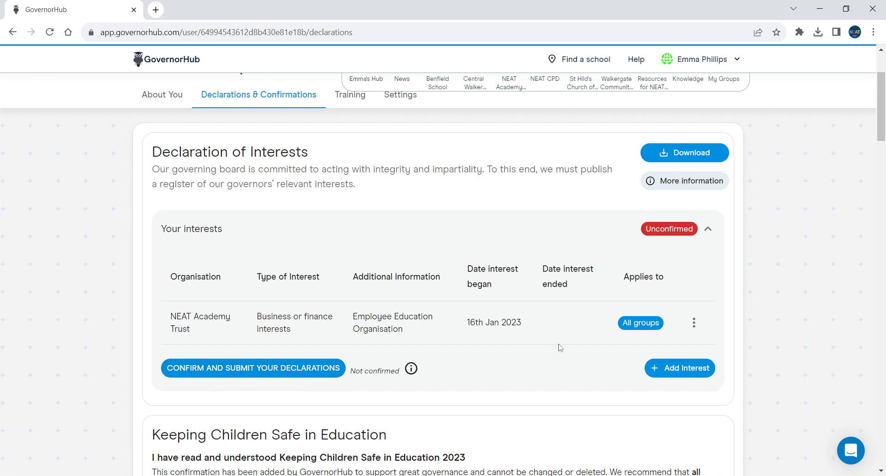
{"action": "scroll", "coordinate": [535, 328], "scroll_direction": "down", "scroll_amount": 2}
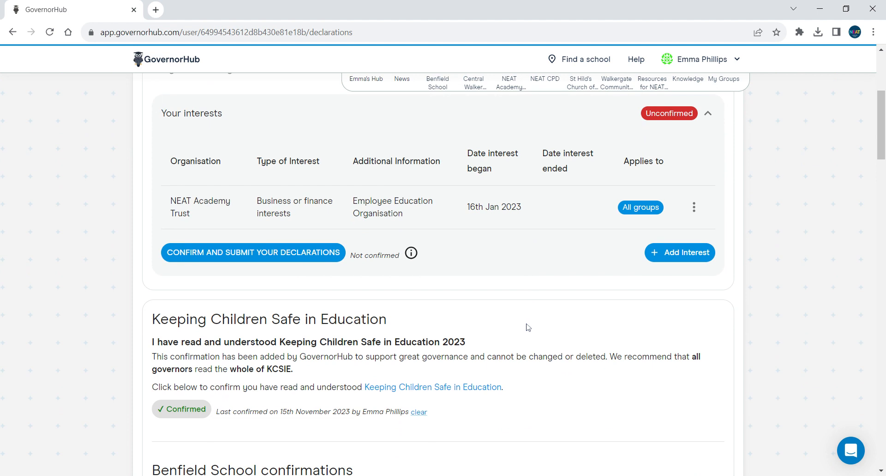
{"action": "scroll", "coordinate": [526, 327], "scroll_direction": "up", "scroll_amount": 4}
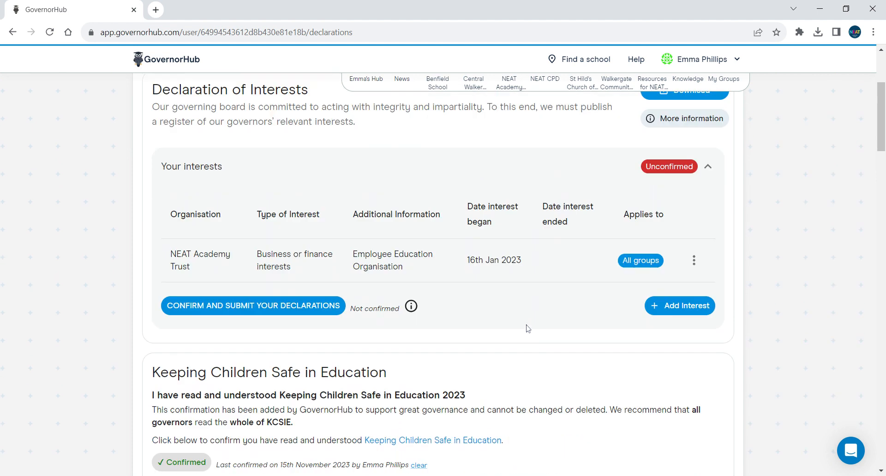
{"action": "scroll", "coordinate": [528, 328], "scroll_direction": "down", "scroll_amount": 1}
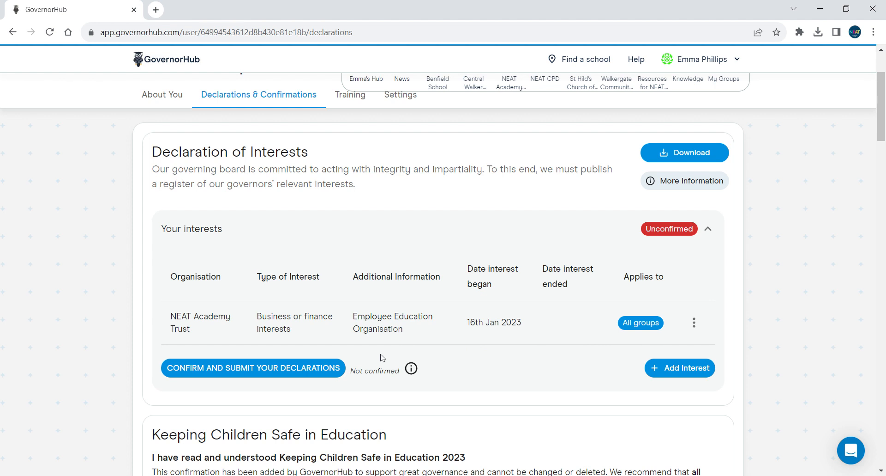
{"action": "left_click", "coordinate": [198, 378]}
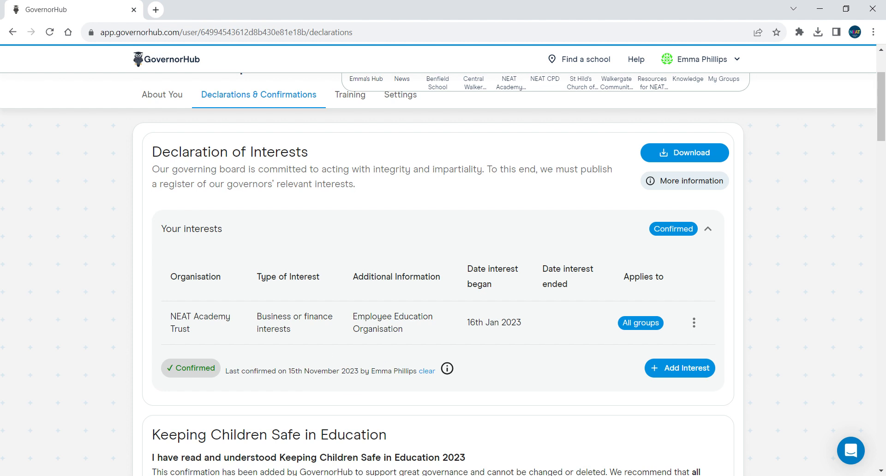
{"action": "scroll", "coordinate": [397, 374], "scroll_direction": "down", "scroll_amount": 2}
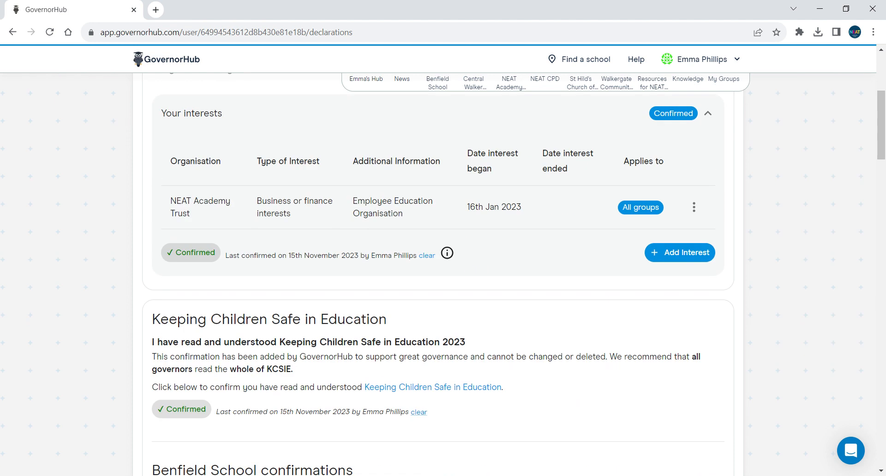
{"action": "scroll", "coordinate": [412, 380], "scroll_direction": "up", "scroll_amount": 2}
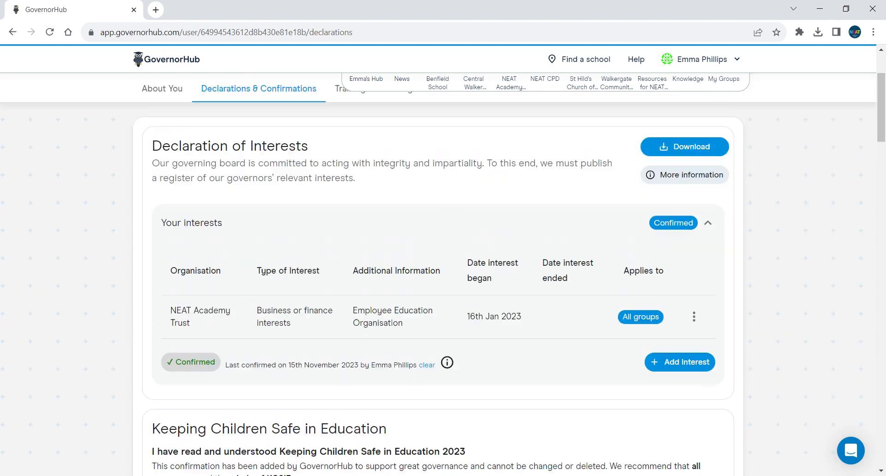
{"action": "left_click", "coordinate": [426, 373]}
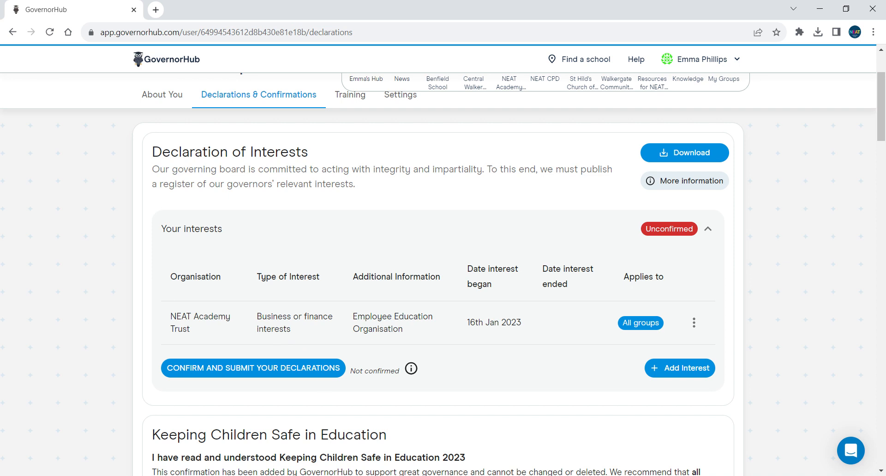
Step: Edit the existing NEAT Academy Trust interest to set its end date to 15/11/2023 and save it
{"action": "left_click", "coordinate": [695, 323]}
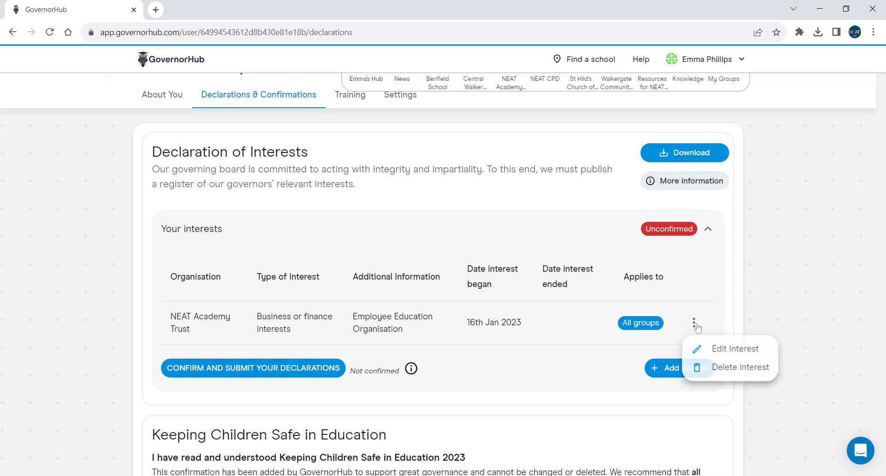
{"action": "left_click", "coordinate": [719, 350]}
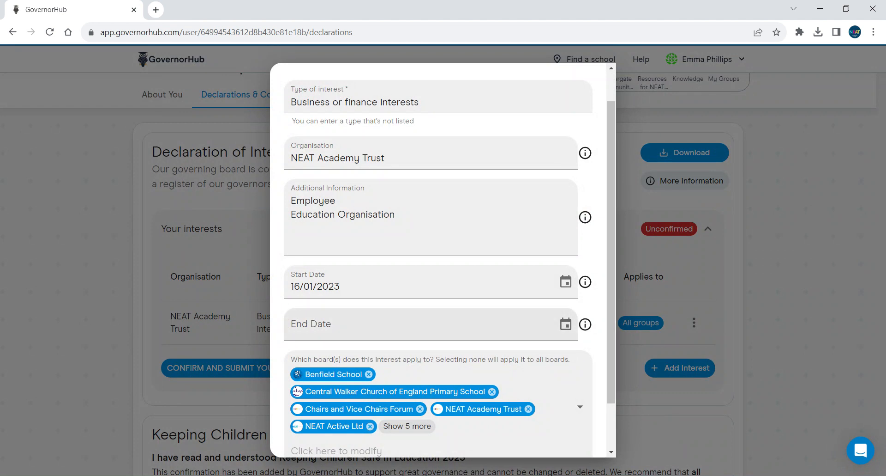
{"action": "left_click", "coordinate": [430, 324]}
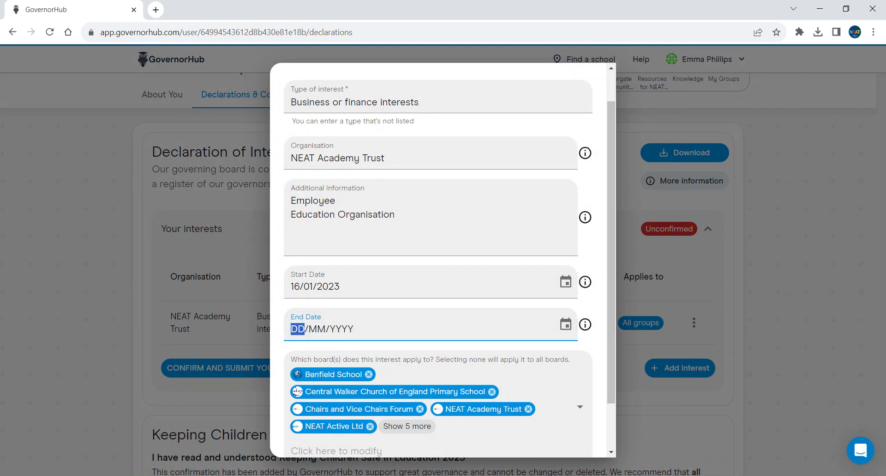
{"action": "type", "text": "15112023"}
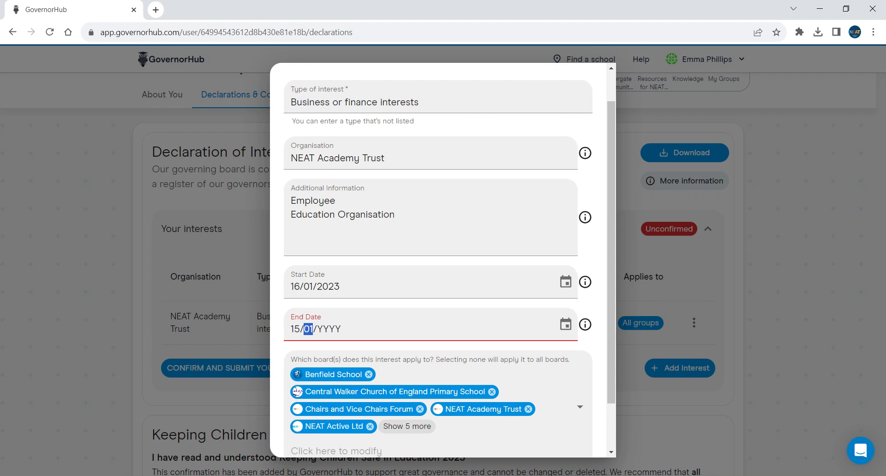
{"action": "scroll", "coordinate": [538, 263], "scroll_direction": "down", "scroll_amount": 2}
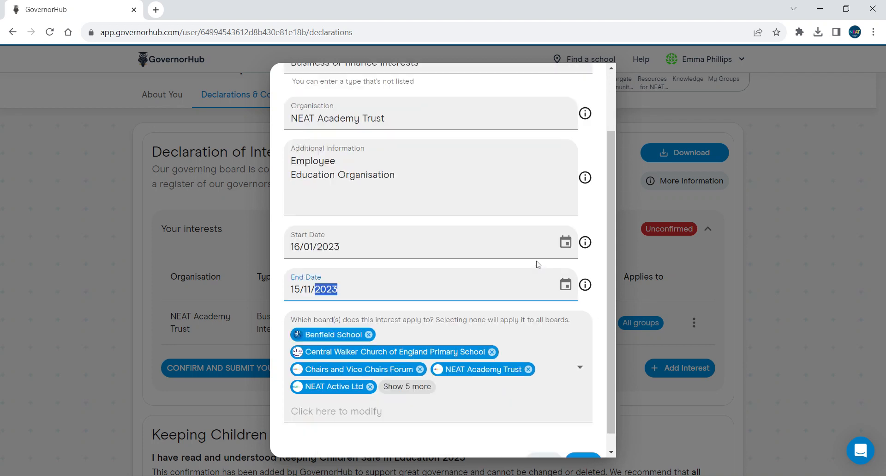
{"action": "left_click", "coordinate": [584, 443]}
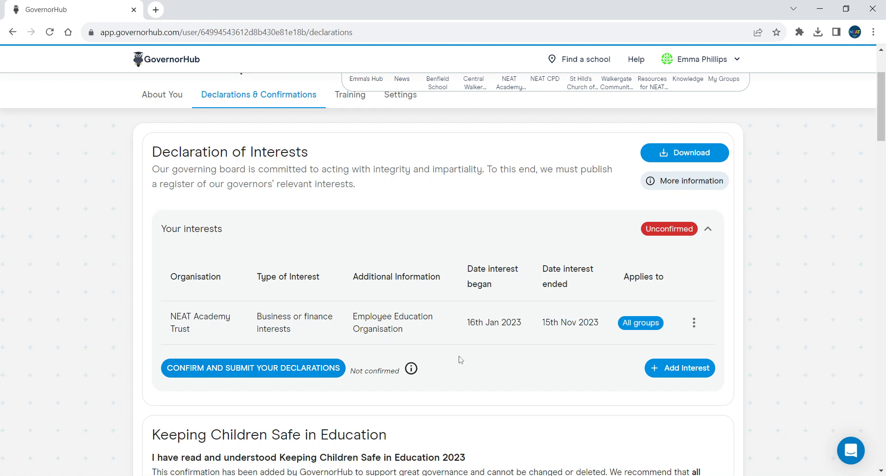
Step: Begin a new interest of type Other governance role with Example school as the organisation
{"action": "scroll", "coordinate": [459, 359], "scroll_direction": "down", "scroll_amount": 4}
{"action": "scroll", "coordinate": [460, 359], "scroll_direction": "up", "scroll_amount": 4}
{"action": "left_click", "coordinate": [706, 370]}
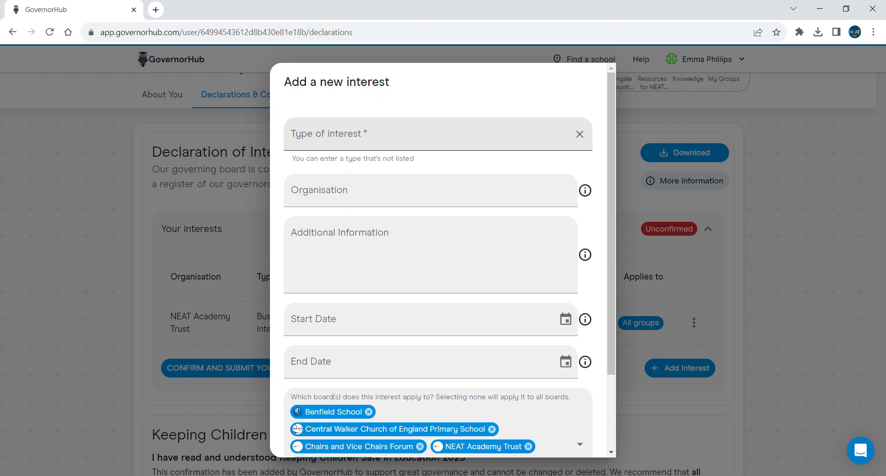
{"action": "left_click", "coordinate": [336, 137]}
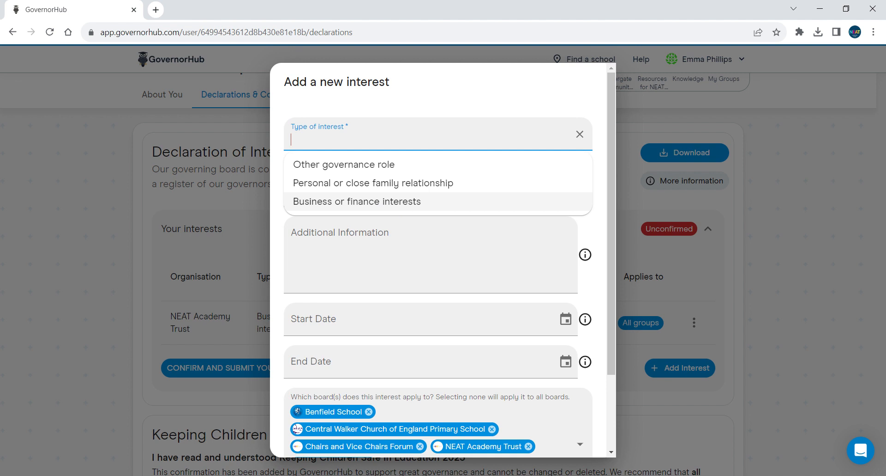
{"action": "left_click", "coordinate": [414, 174]}
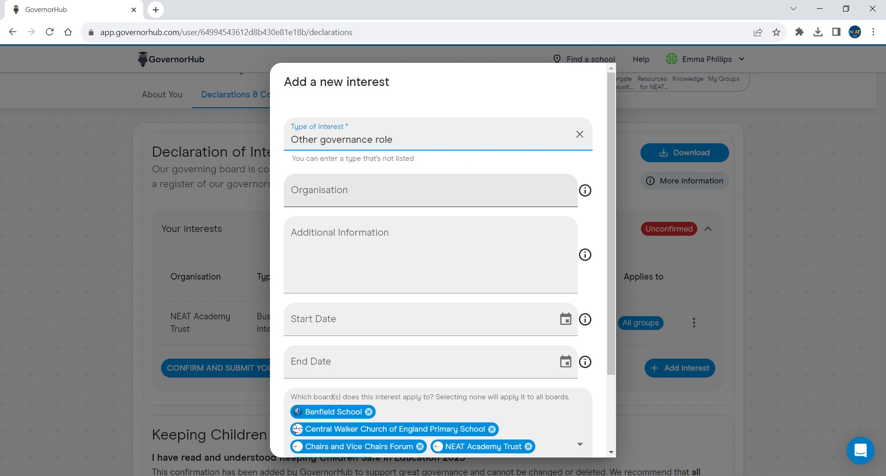
{"action": "left_click", "coordinate": [331, 194]}
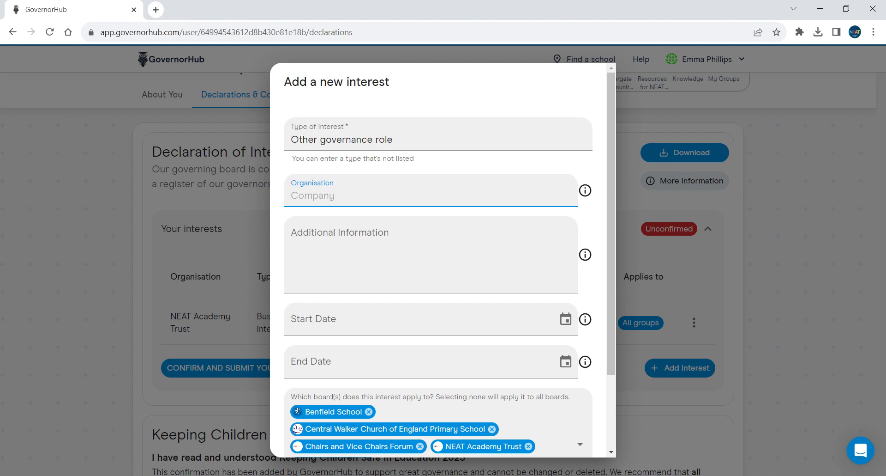
{"action": "type", "text": "Example school"}
Step: Enter "Governor" and "Educational organisation" on separate lines as the new interest's additional information
{"action": "left_click", "coordinate": [331, 237]}
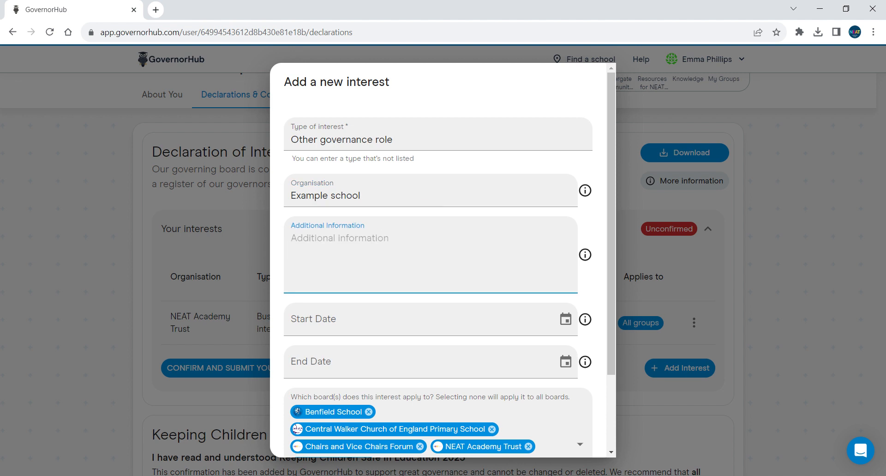
{"action": "type", "text": "governo"}
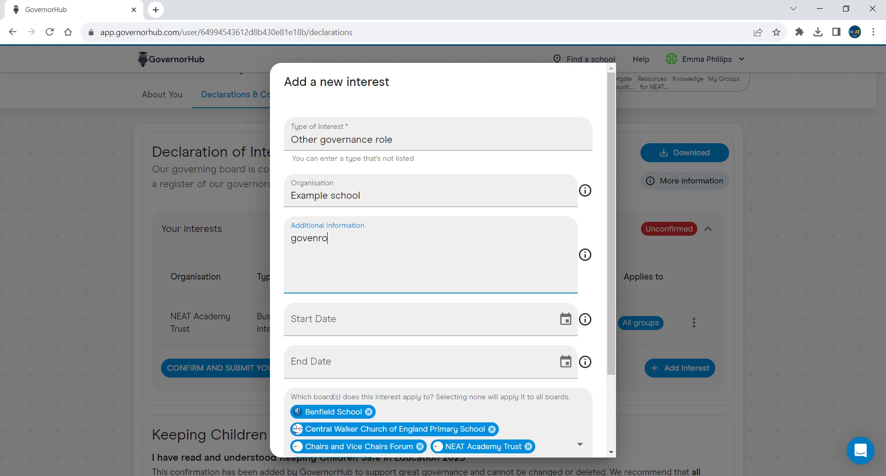
{"action": "key", "text": "BackSpace"}
{"action": "key", "text": "BackSpace"}
{"action": "key", "text": "BackSpace"}
{"action": "key", "text": "BackSpace"}
{"action": "key", "text": "BackSpace"}
{"action": "key", "text": "BackSpace"}
{"action": "key", "text": "BackSpace"}
{"action": "type", "text": "Governor Educati"}
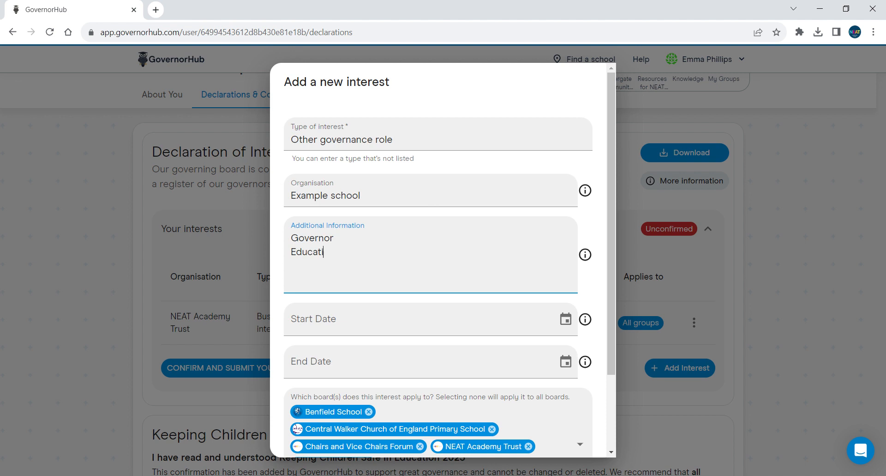
{"action": "type", "text": "onal organisation"}
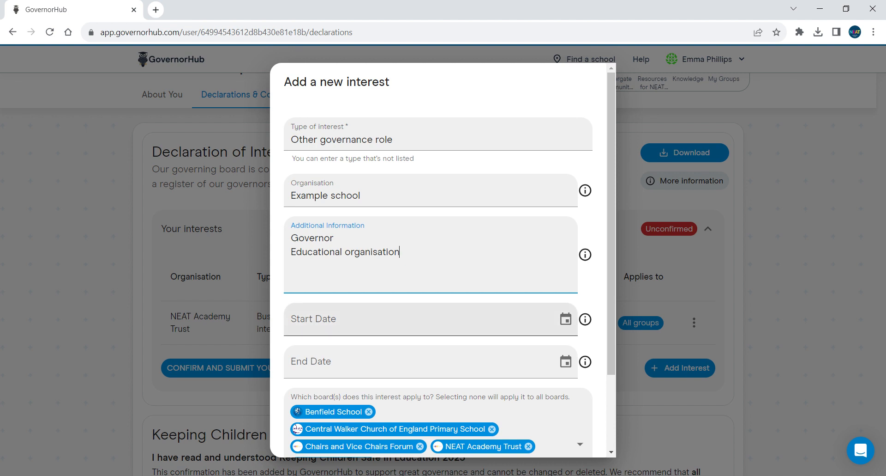
Step: Set the new interest's start date to 15/11/2023 and add it to the declaration
{"action": "left_click", "coordinate": [298, 321]}
{"action": "type", "text": "10112023"}
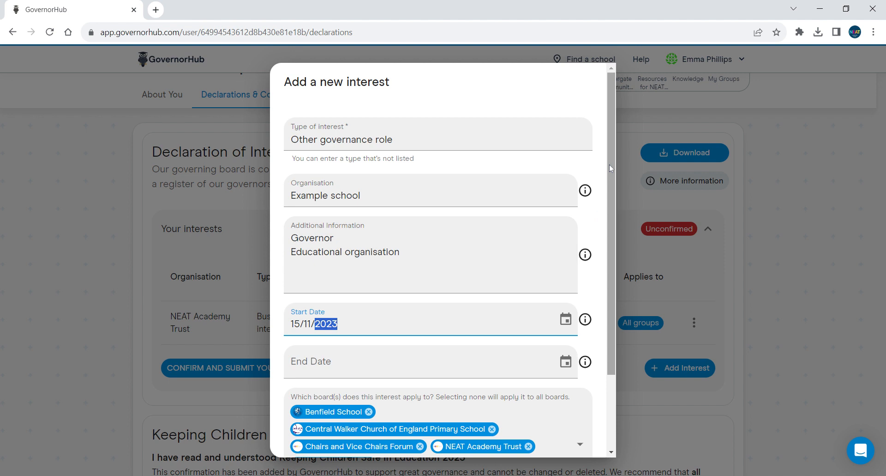
{"action": "left_click_drag", "start_coordinate": [609, 164], "coordinate": [613, 254]}
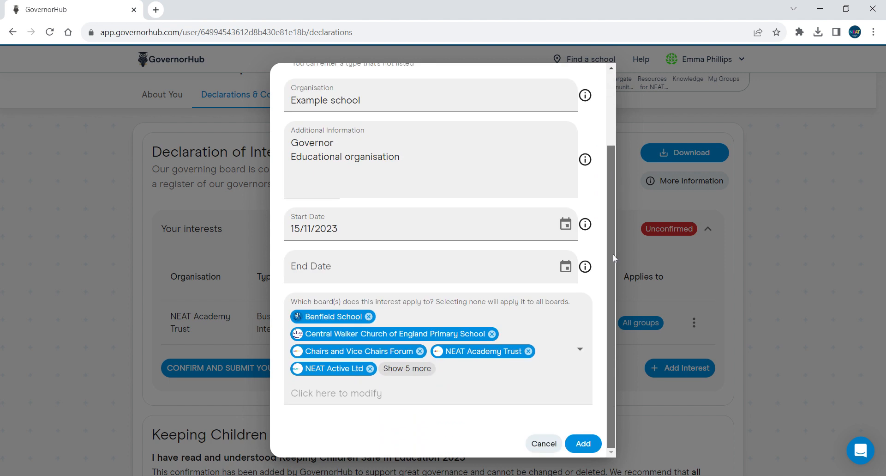
{"action": "left_click", "coordinate": [585, 445]}
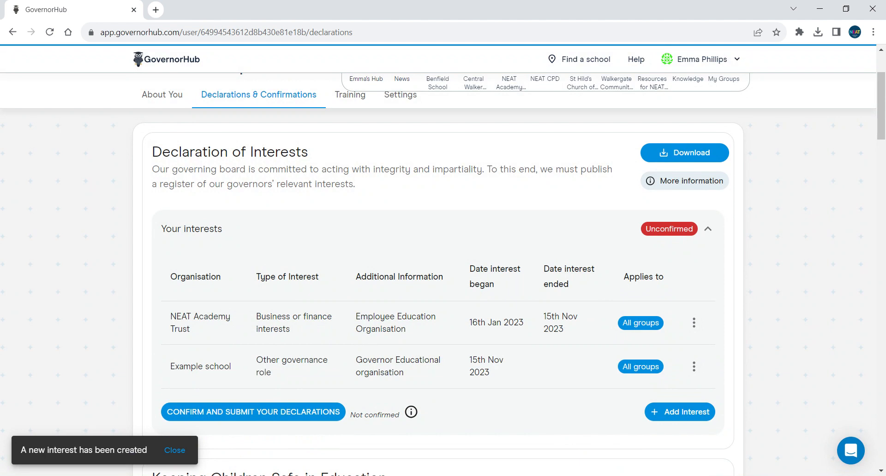
Step: Begin another new interest of type Personal or close family relationship with NEAT Academy Trust as the organisation
{"action": "left_click", "coordinate": [687, 413]}
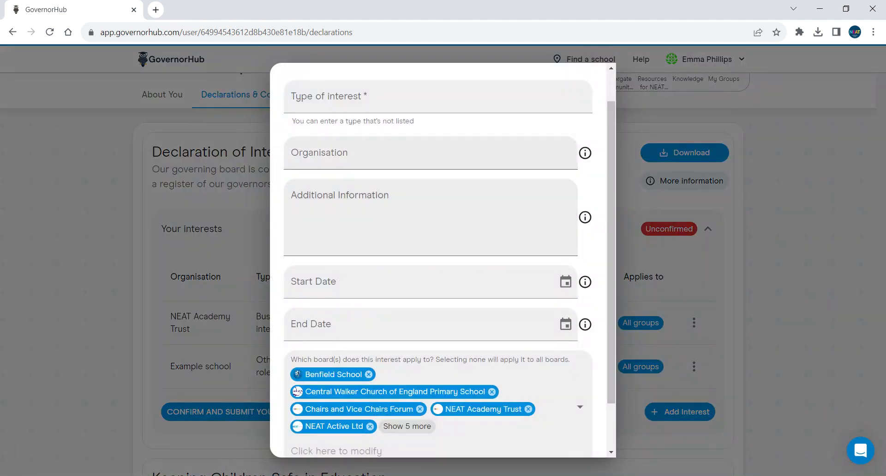
{"action": "left_click", "coordinate": [508, 136]}
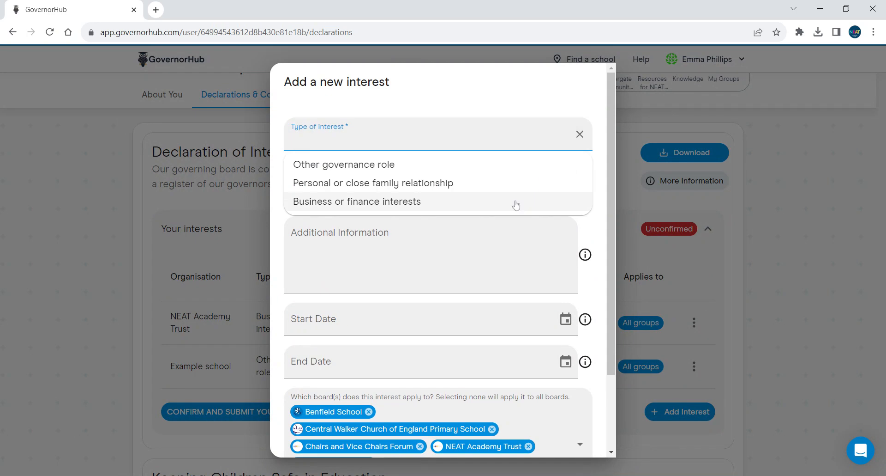
{"action": "left_click", "coordinate": [360, 185]}
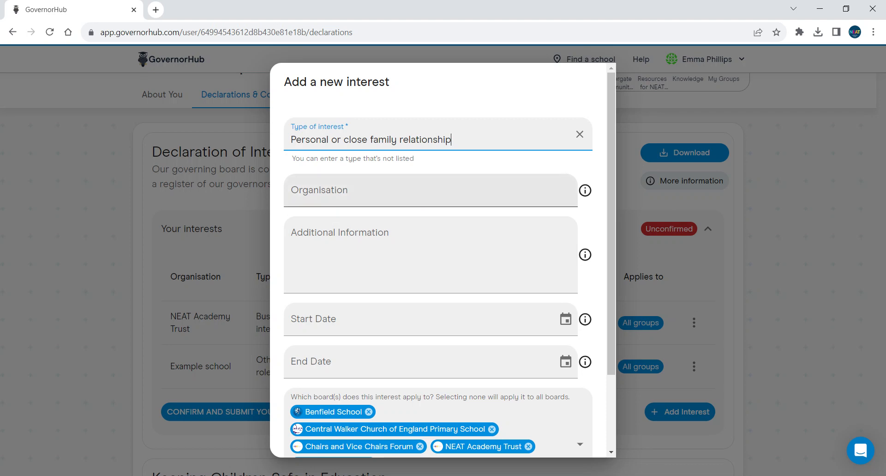
{"action": "left_click", "coordinate": [347, 190]}
{"action": "type", "text": "NEAT A"}
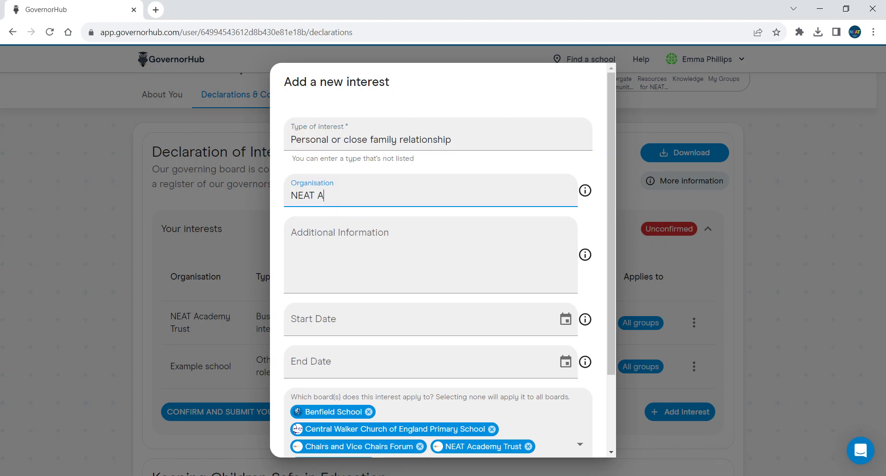
{"action": "type", "text": "cademy Trust"}
{"action": "key", "text": "Tab"}
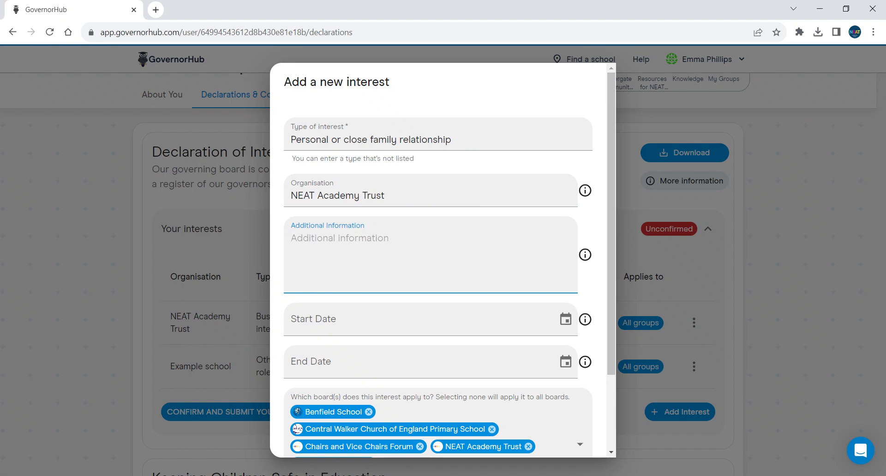
Step: Enter "Partner (that person's name) is an employee at Benfield School." as the new interest's additional information
{"action": "type", "text": "Partner"}
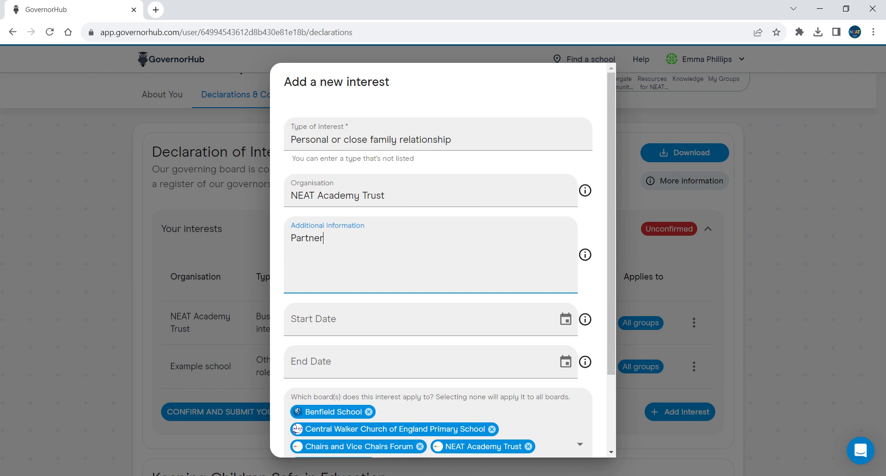
{"action": "type", "text": "(that persn"}
{"action": "key", "text": "BackSpace"}
{"action": "type", "text": "on's name)"}
{"action": "type", "text": "is an employee"}
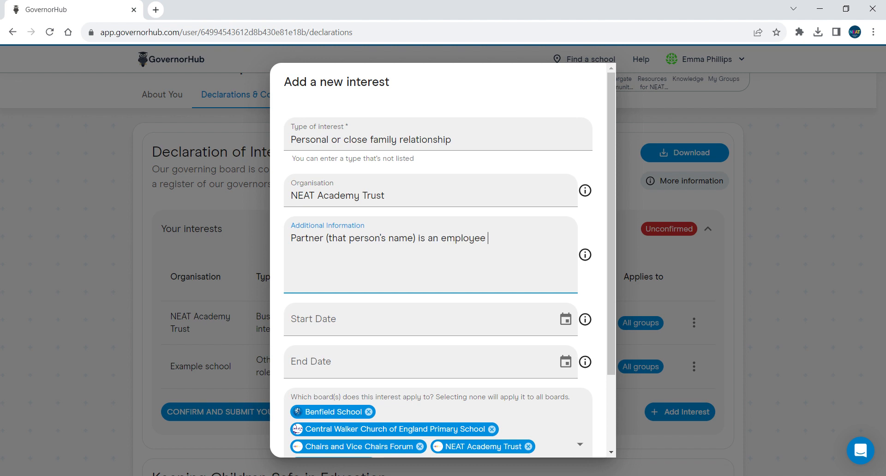
{"action": "type", "text": " at Benfield School."}
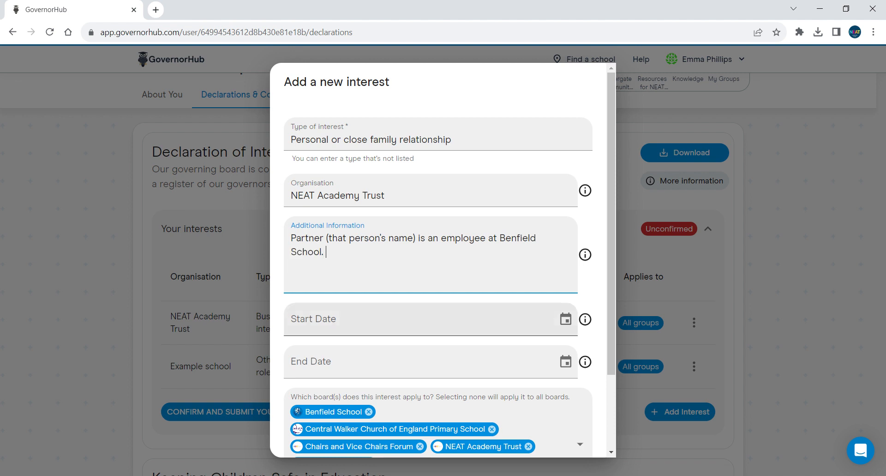
Step: Set the family relationship interest's start date to 15/11/2023 and add it to the declaration
{"action": "left_click", "coordinate": [318, 319]}
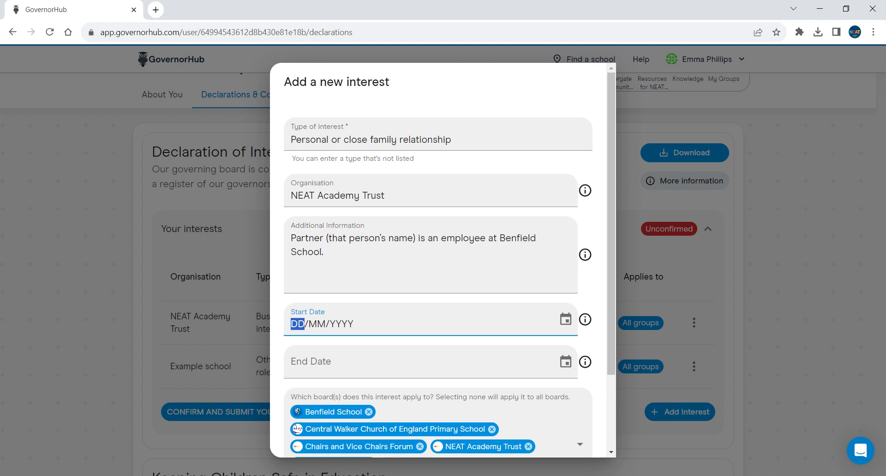
{"action": "type", "text": "15112023"}
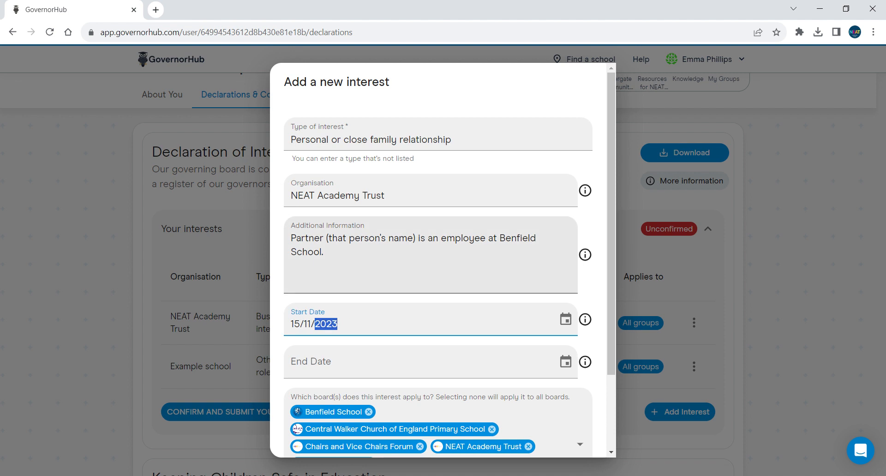
{"action": "left_click_drag", "start_coordinate": [609, 205], "coordinate": [609, 278]}
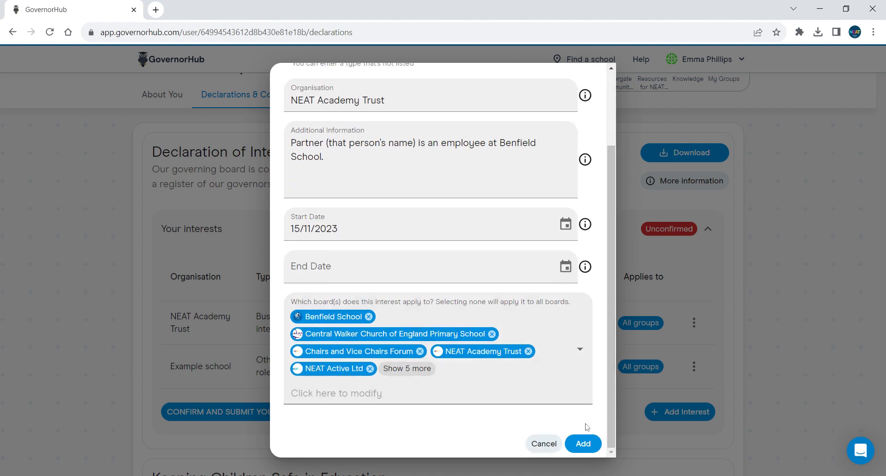
{"action": "left_click", "coordinate": [582, 443]}
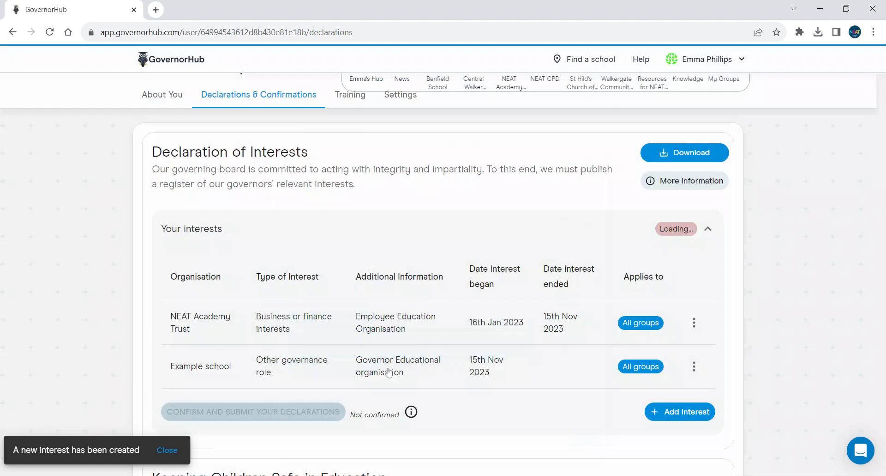
Step: Begin another new interest of type Business or finance interests with Amazon as the organisation
{"action": "scroll", "coordinate": [534, 298], "scroll_direction": "down", "scroll_amount": 1}
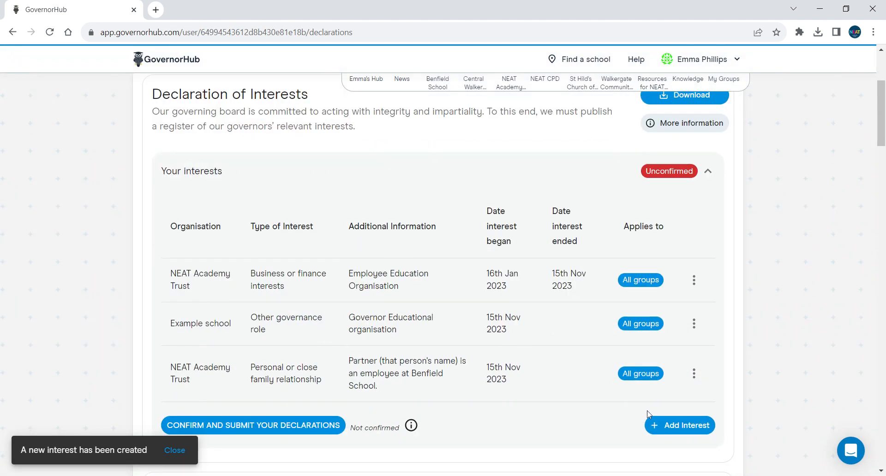
{"action": "left_click", "coordinate": [677, 423]}
{"action": "left_click", "coordinate": [365, 134]}
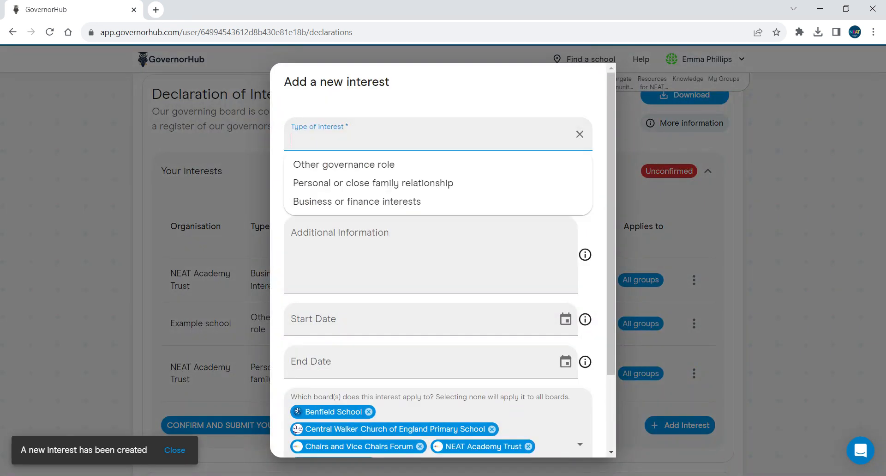
{"action": "left_click", "coordinate": [362, 203]}
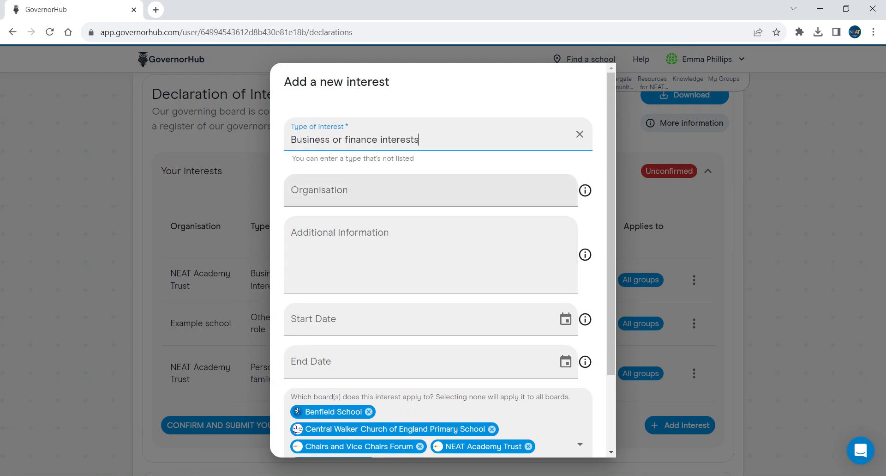
{"action": "left_click", "coordinate": [363, 193]}
{"action": "type", "text": "Amazon"}
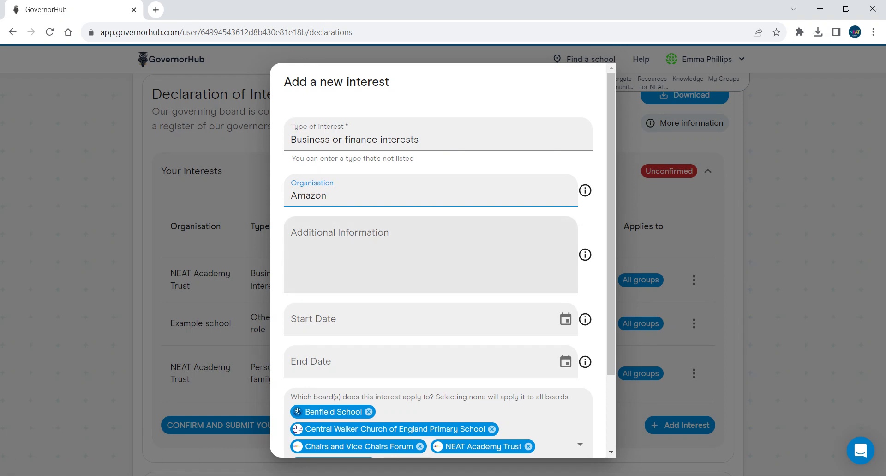
Step: Enter "Partner/director/employee" and "Nature of the organisation e.g. retail organisation" on separate lines as the Amazon interest's additional information
{"action": "left_click", "coordinate": [363, 244]}
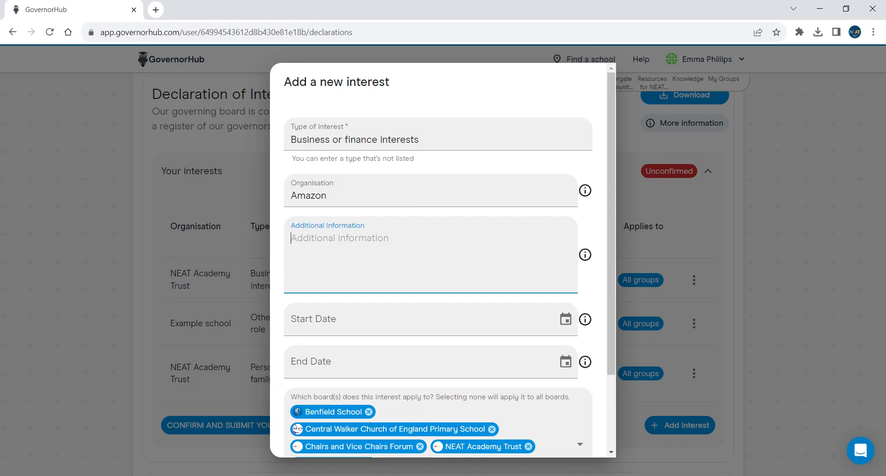
{"action": "type", "text": "Partner/di"}
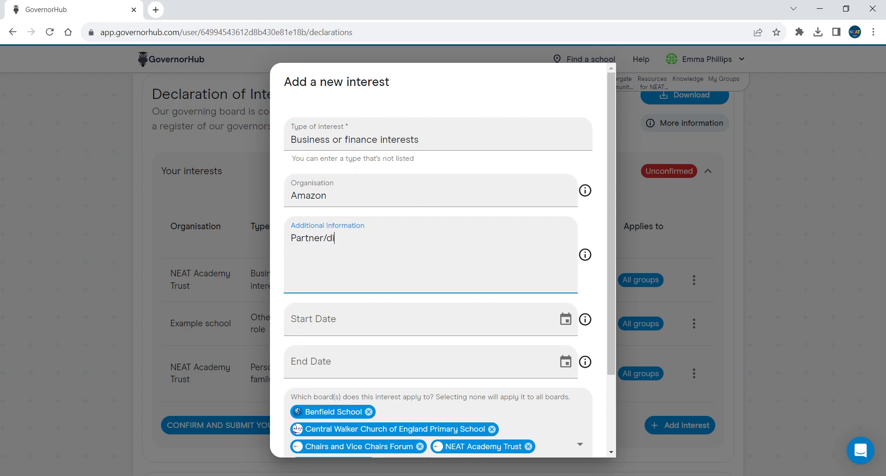
{"action": "type", "text": "rector/employee"}
{"action": "key", "text": "Return"}
{"action": "type", "text": "Nature"}
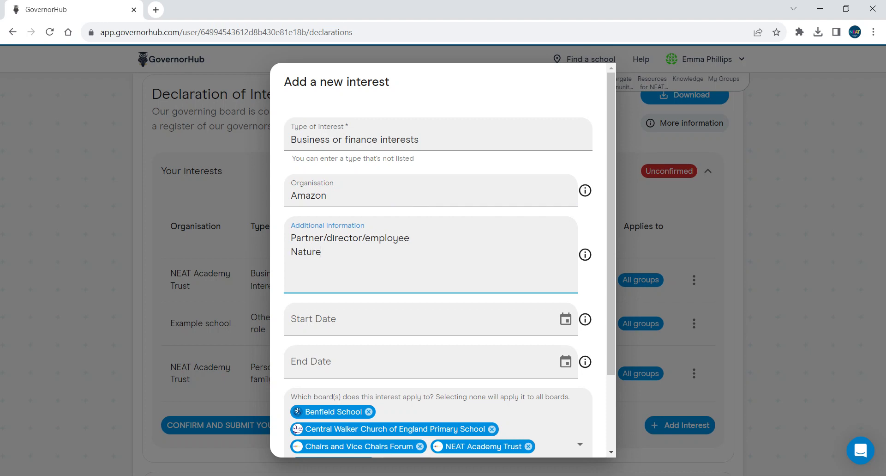
{"action": "type", "text": " of the organisation e."}
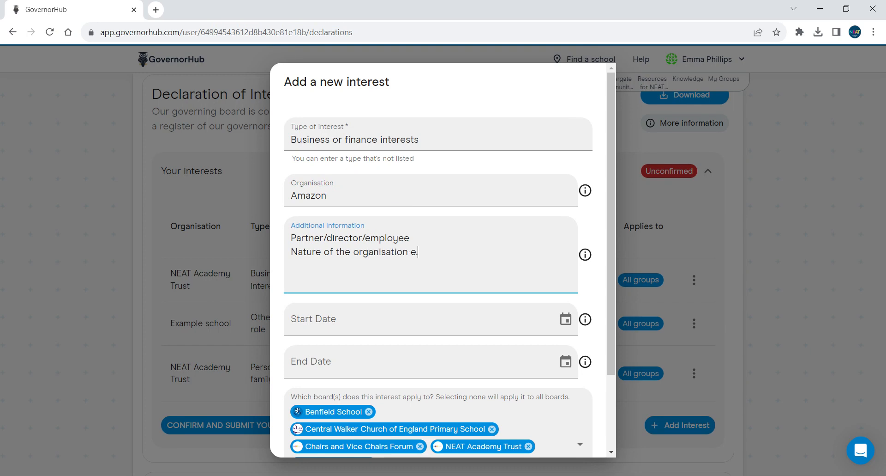
{"action": "type", "text": "g. retail organisation"}
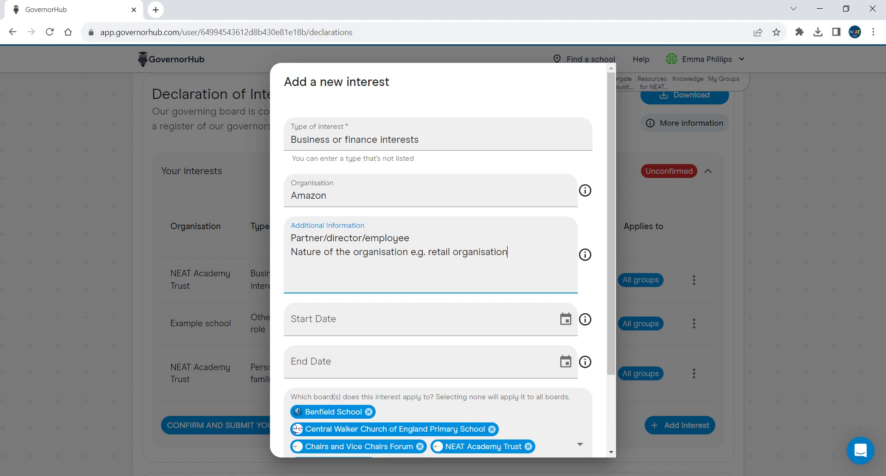
Step: Set the Amazon interest's start date to 15/11/2023 and add it to the declaration
{"action": "left_click", "coordinate": [386, 310]}
{"action": "type", "text": "15/11/2"}
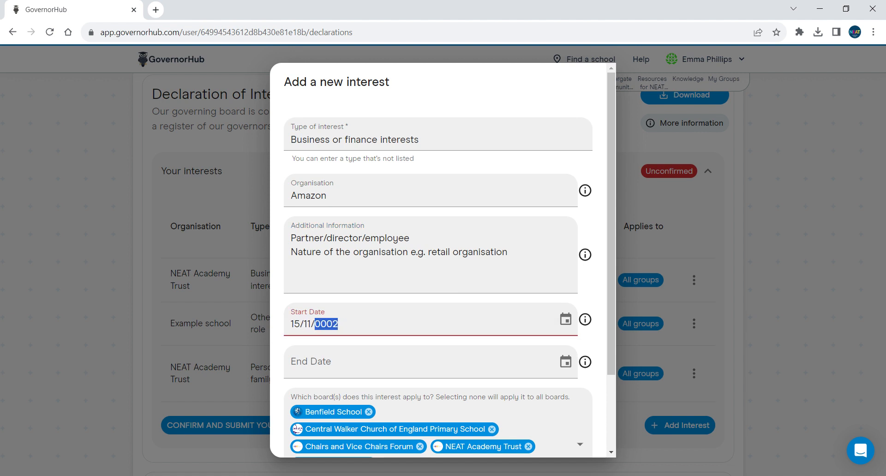
{"action": "type", "text": "023"}
{"action": "scroll", "coordinate": [574, 462], "scroll_direction": "down", "scroll_amount": 3}
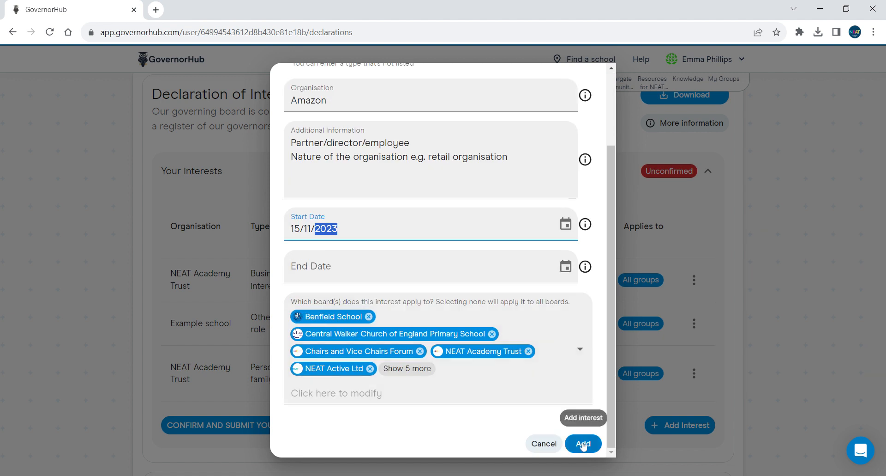
{"action": "left_click", "coordinate": [583, 443]}
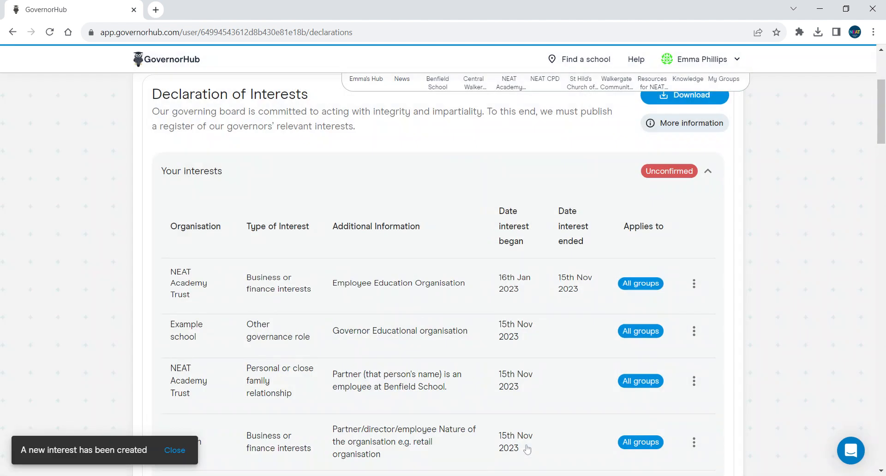
Step: Review the list of interests, then confirm and submit the declarations
{"action": "scroll", "coordinate": [527, 438], "scroll_direction": "down", "scroll_amount": 2}
{"action": "scroll", "coordinate": [521, 425], "scroll_direction": "up", "scroll_amount": 1}
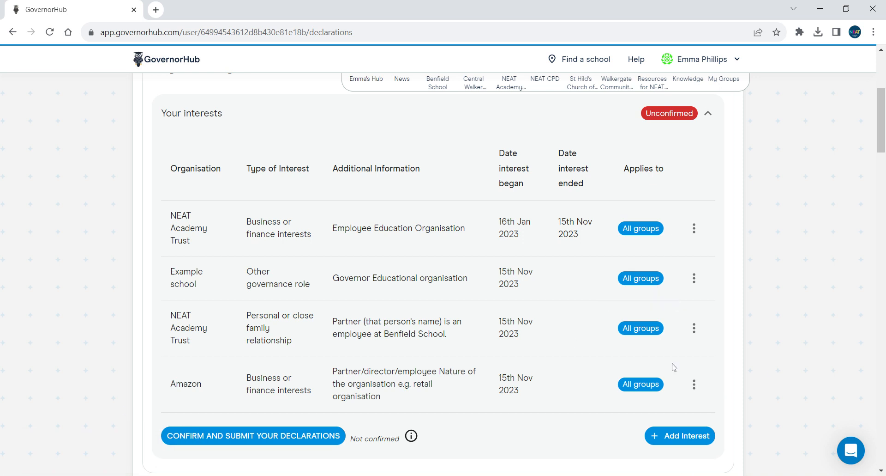
{"action": "scroll", "coordinate": [533, 367], "scroll_direction": "down", "scroll_amount": 1}
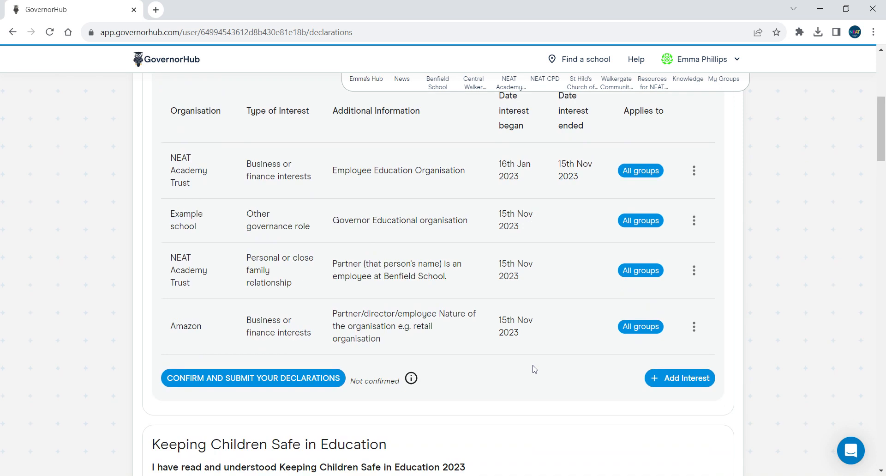
{"action": "left_click", "coordinate": [234, 377]}
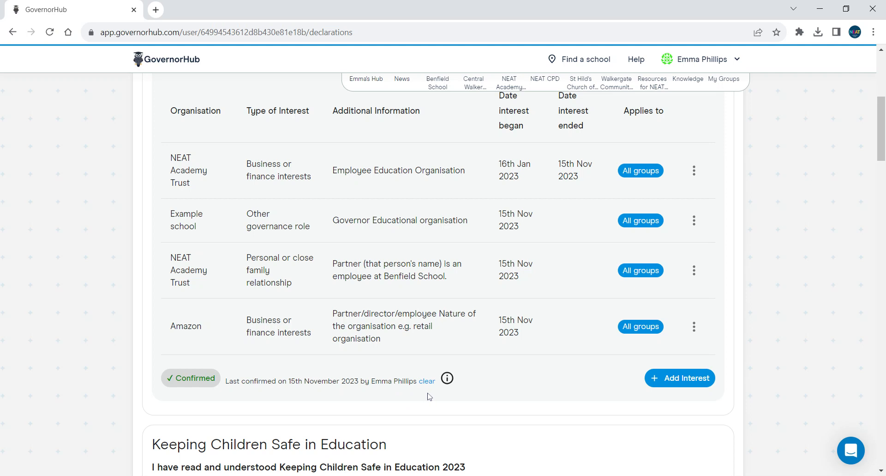
Step: Clear the confirmations for Keeping Children Safe in Education and for Benfield School's Code of Conduct and Acceptable Use Agreement
{"action": "scroll", "coordinate": [530, 345], "scroll_direction": "down", "scroll_amount": 1}
{"action": "scroll", "coordinate": [530, 345], "scroll_direction": "down", "scroll_amount": 8}
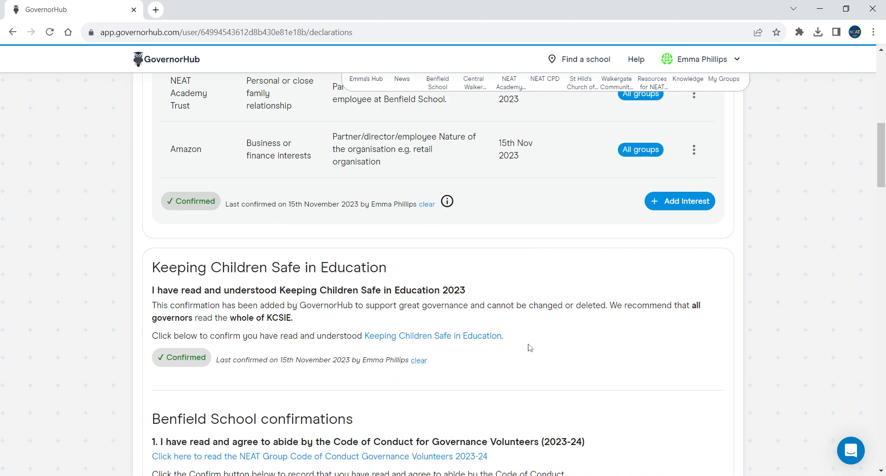
{"action": "scroll", "coordinate": [530, 341], "scroll_direction": "up", "scroll_amount": 2}
{"action": "scroll", "coordinate": [530, 340], "scroll_direction": "down", "scroll_amount": 1}
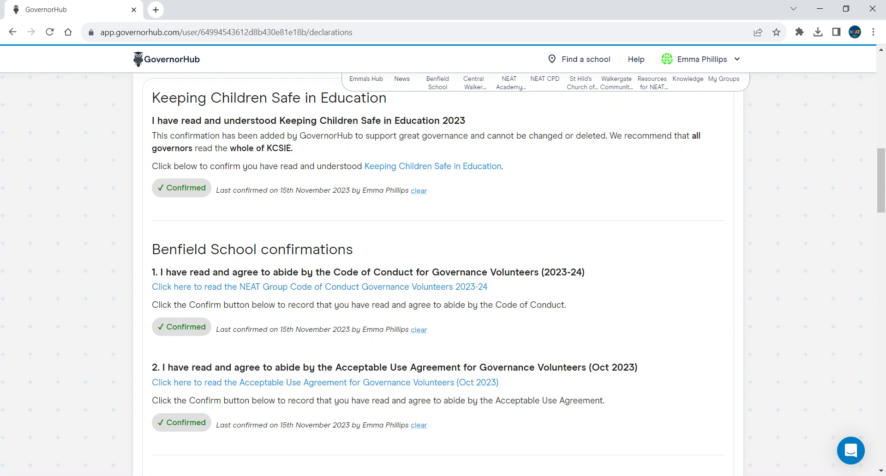
{"action": "left_click", "coordinate": [419, 190]}
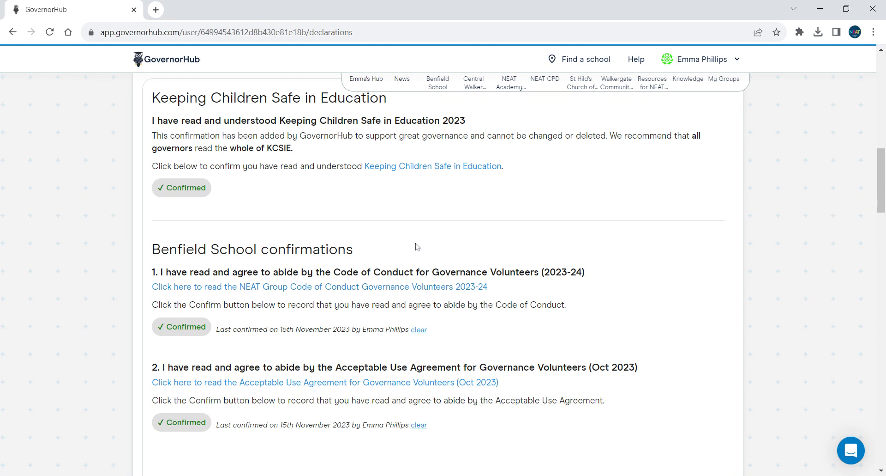
{"action": "left_click", "coordinate": [419, 330]}
{"action": "left_click", "coordinate": [421, 425]}
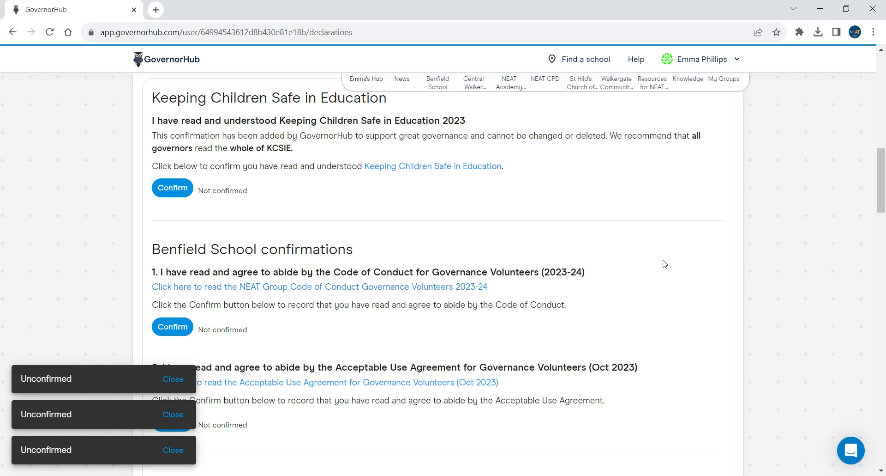
Step: Open the linked Keeping Children Safe in Education guidance page and view its full 2023 PDF document
{"action": "scroll", "coordinate": [665, 264], "scroll_direction": "up", "scroll_amount": 1}
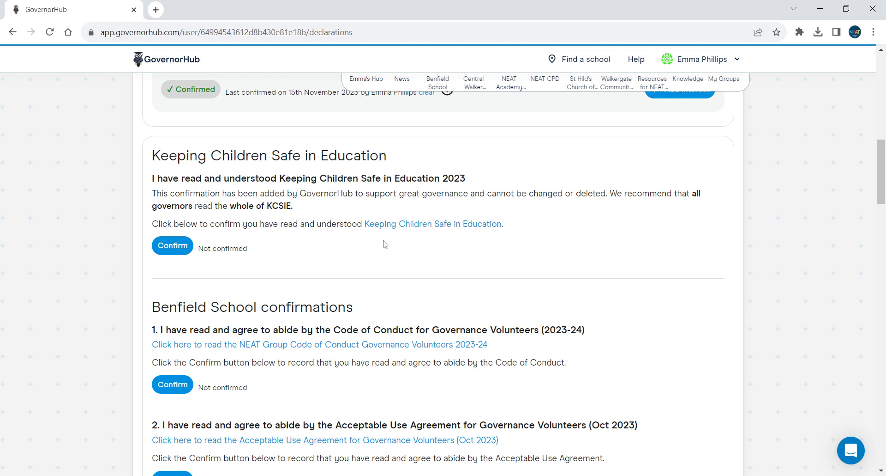
{"action": "left_click", "coordinate": [411, 226]}
{"action": "scroll", "coordinate": [299, 231], "scroll_direction": "down", "scroll_amount": 2}
{"action": "scroll", "coordinate": [300, 230], "scroll_direction": "down", "scroll_amount": 8}
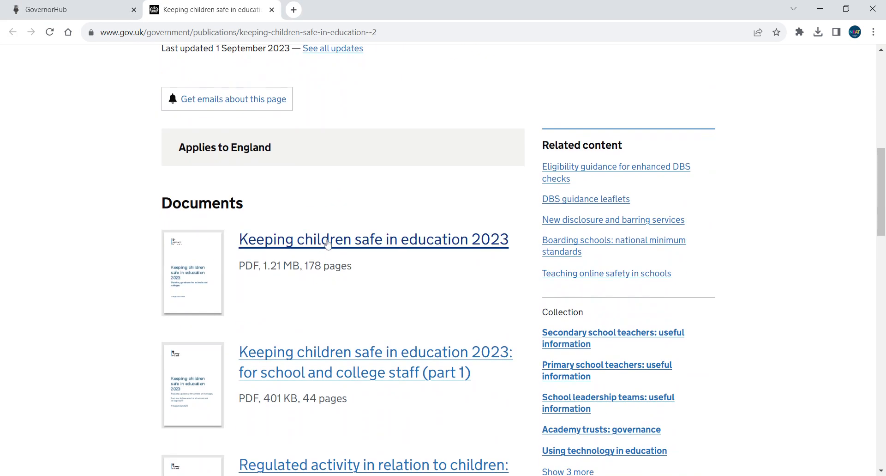
{"action": "left_click", "coordinate": [323, 244]}
{"action": "scroll", "coordinate": [344, 219], "scroll_direction": "down", "scroll_amount": 6}
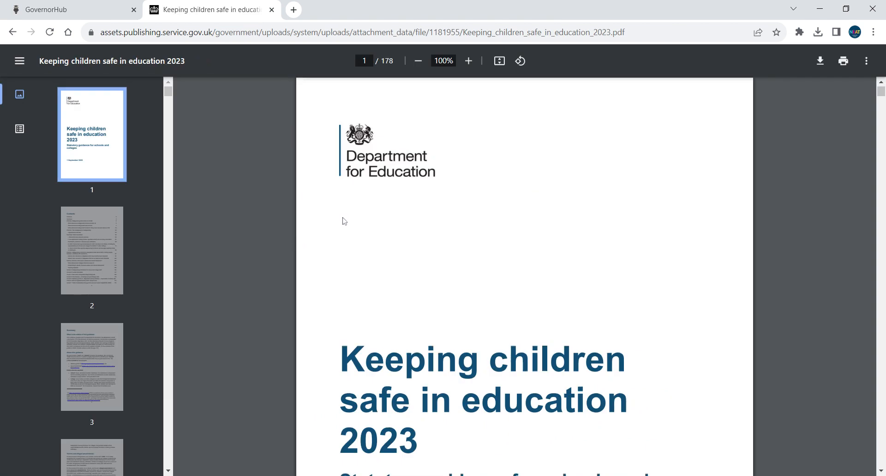
{"action": "scroll", "coordinate": [344, 220], "scroll_direction": "up", "scroll_amount": 6}
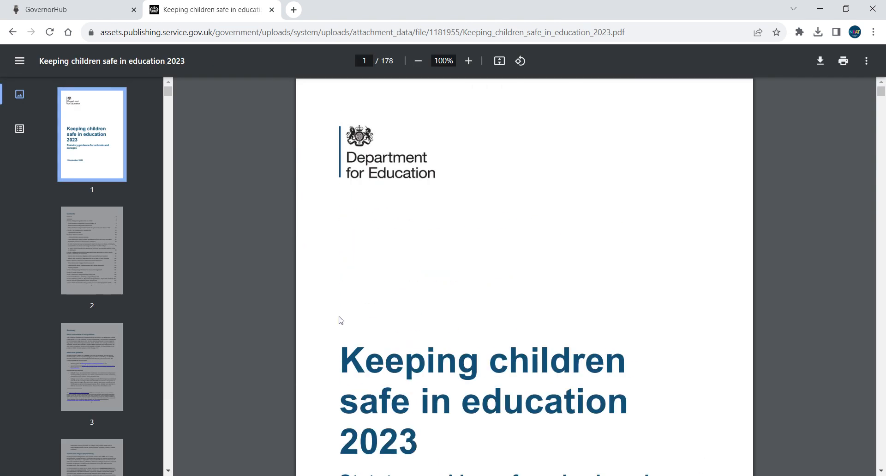
Step: Return to GovernorHub and confirm having read and understood Keeping Children Safe in Education 2023
{"action": "left_click", "coordinate": [104, 6]}
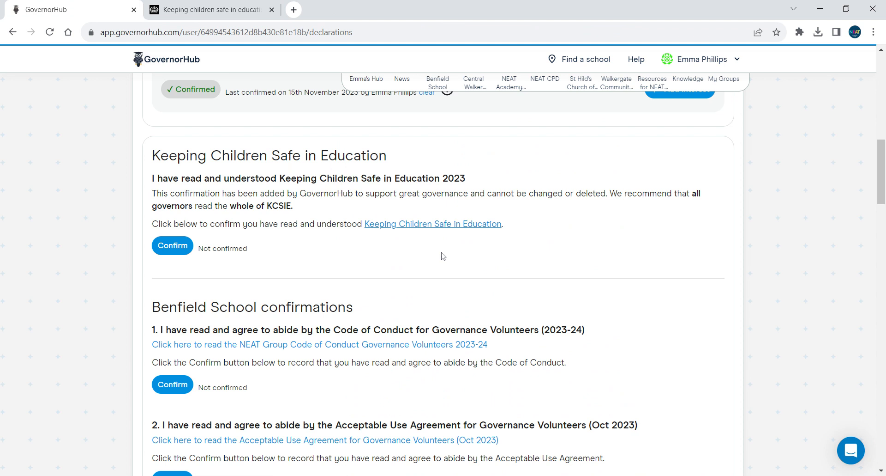
{"action": "left_click", "coordinate": [170, 250]}
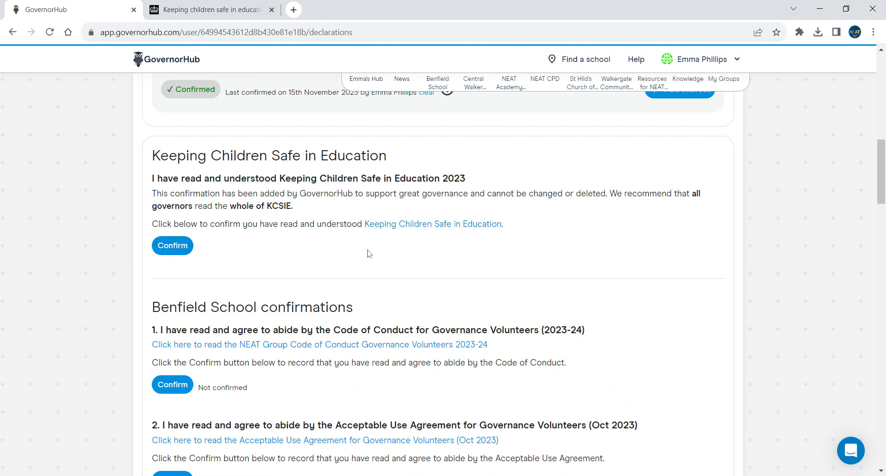
{"action": "scroll", "coordinate": [372, 254], "scroll_direction": "down", "scroll_amount": 2}
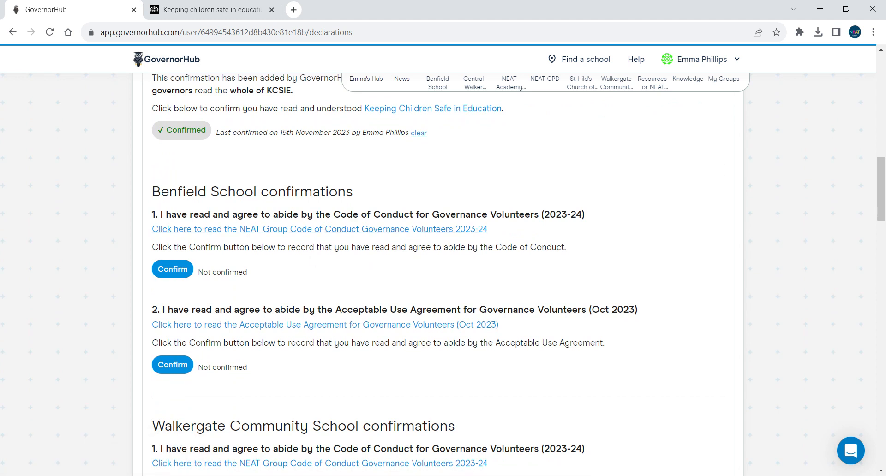
{"action": "left_click_drag", "start_coordinate": [257, 191], "coordinate": [152, 191]}
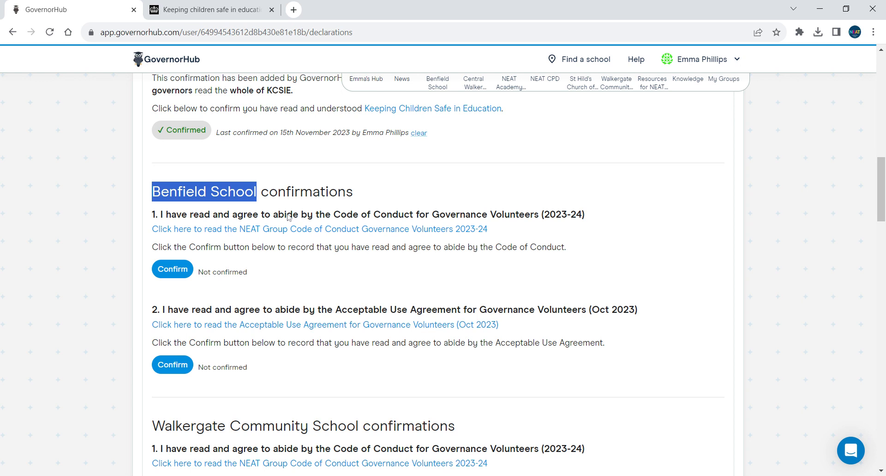
{"action": "left_click", "coordinate": [322, 284]}
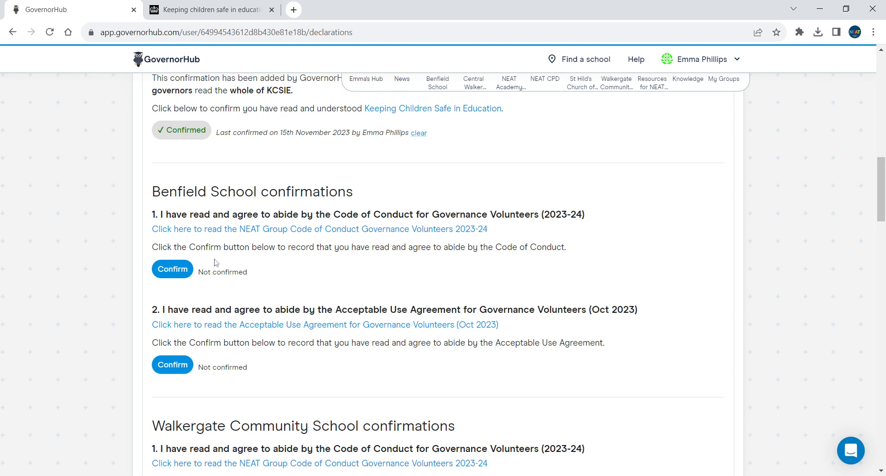
Step: Open Benfield School's linked Code of Conduct for Governance Volunteers 2023-24 and look through the PDF
{"action": "left_click", "coordinate": [209, 229]}
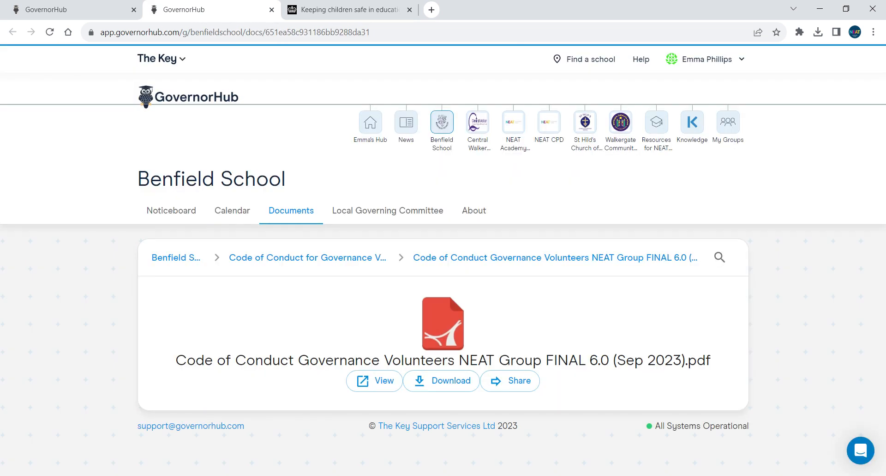
{"action": "left_click", "coordinate": [375, 389]}
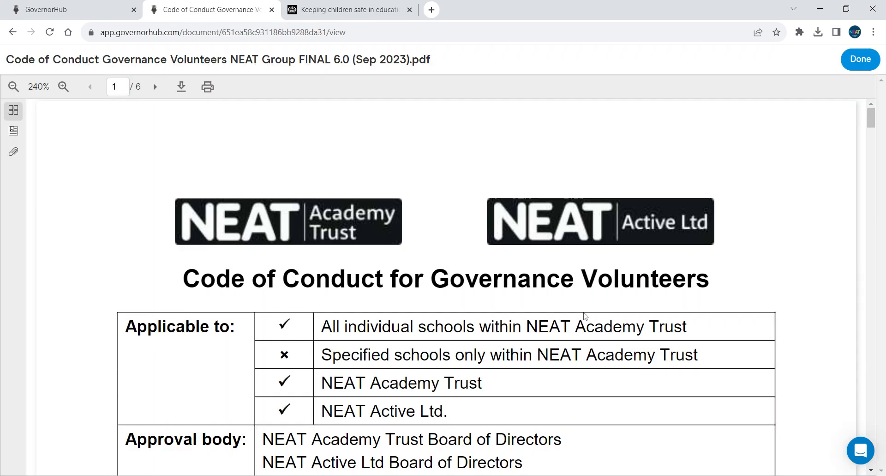
{"action": "scroll", "coordinate": [585, 315], "scroll_direction": "down", "scroll_amount": 15}
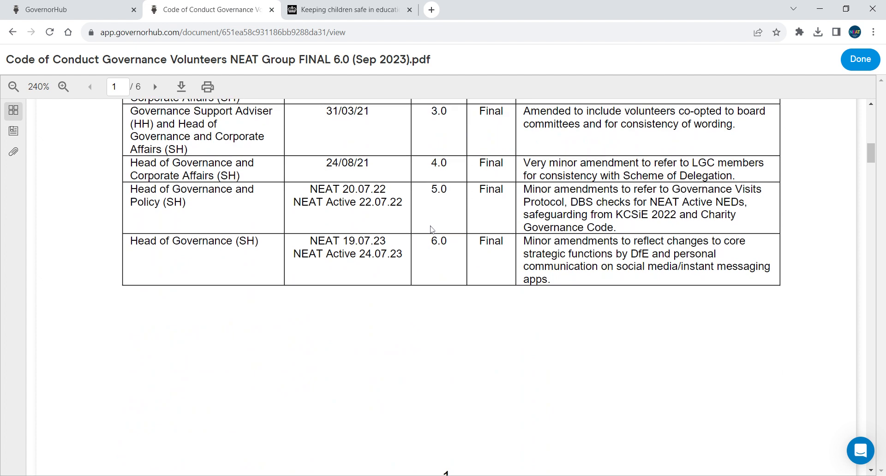
{"action": "scroll", "coordinate": [431, 229], "scroll_direction": "up", "scroll_amount": 15}
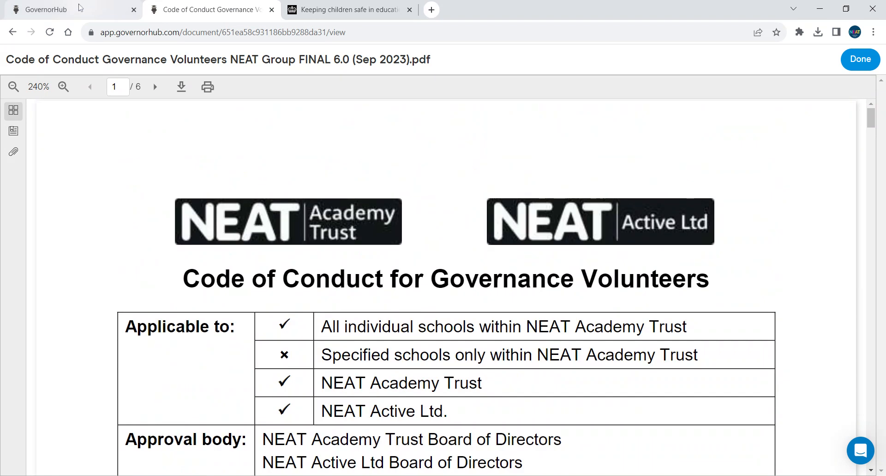
Step: Return to the declarations page and confirm having read and agreed to Benfield School's Code of Conduct for Governance Volunteers (2023-24)
{"action": "left_click", "coordinate": [80, 7]}
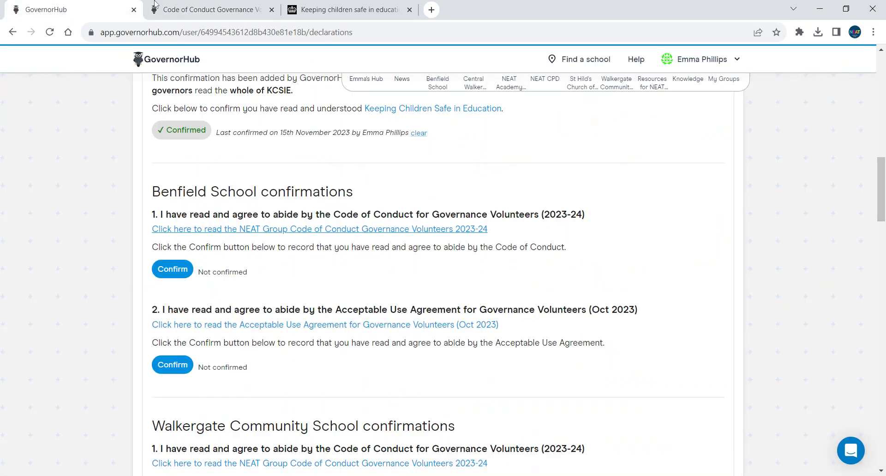
{"action": "left_click", "coordinate": [175, 274]}
{"action": "scroll", "coordinate": [350, 262], "scroll_direction": "down", "scroll_amount": 1}
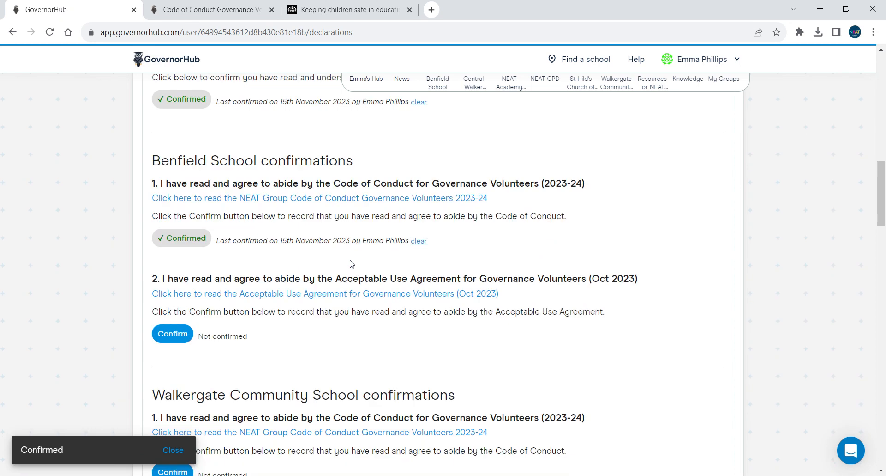
{"action": "scroll", "coordinate": [349, 269], "scroll_direction": "up", "scroll_amount": 1}
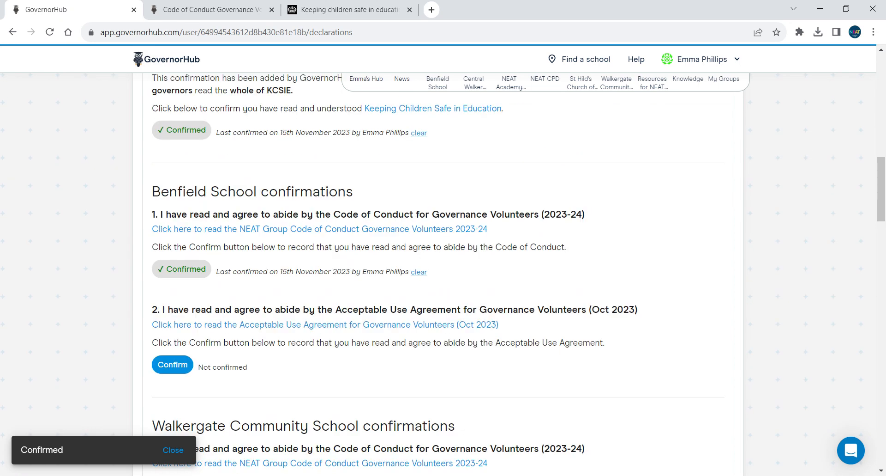
Step: View Benfield School's Acceptable Use Agreement for Governance Volunteers (Oct 2023), then return to the declarations page and confirm agreement to it
{"action": "left_click", "coordinate": [199, 329]}
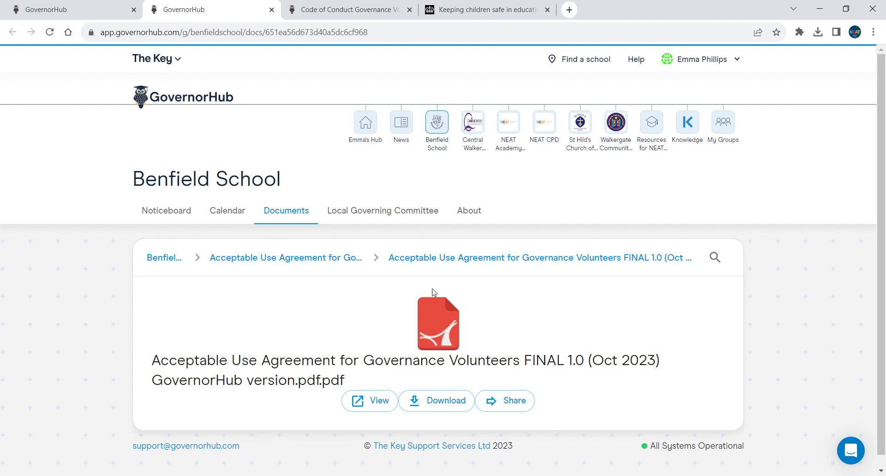
{"action": "left_click", "coordinate": [365, 386]}
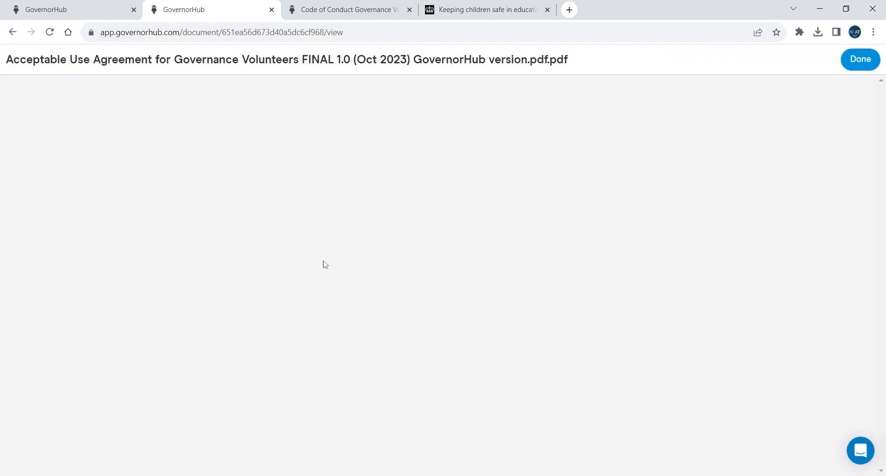
{"action": "scroll", "coordinate": [452, 314], "scroll_direction": "down", "scroll_amount": 7}
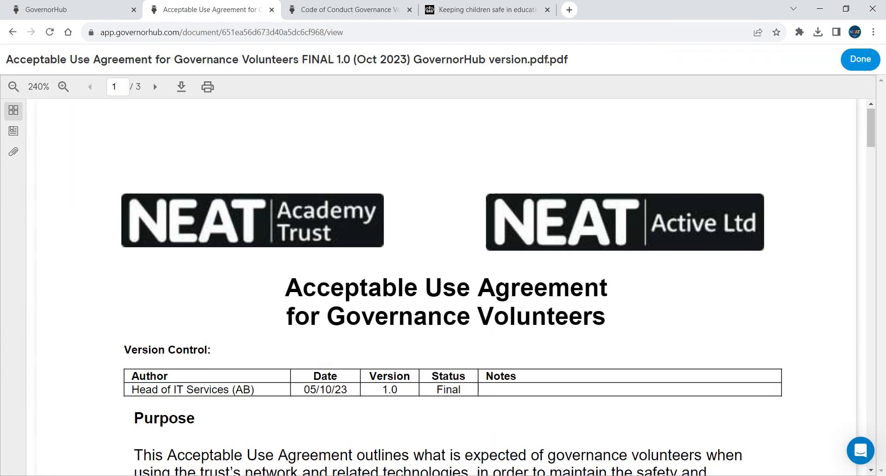
{"action": "scroll", "coordinate": [451, 286], "scroll_direction": "up", "scroll_amount": 7}
{"action": "left_click", "coordinate": [79, 10]}
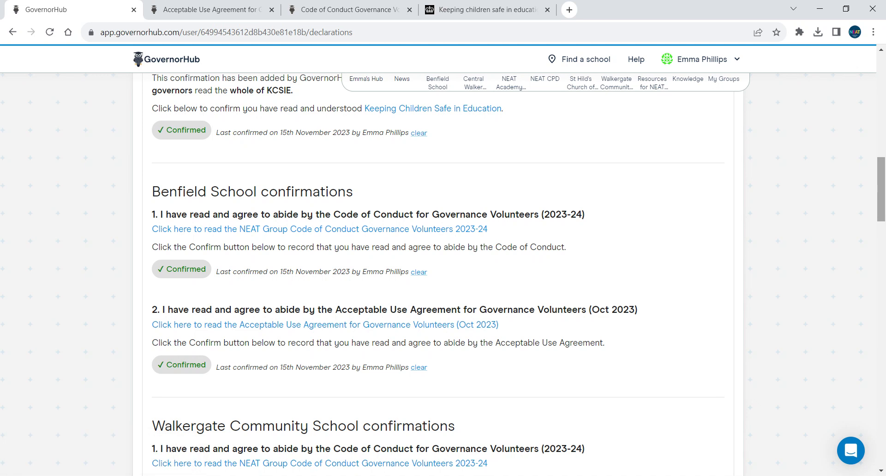
Step: Confirm the October 2023 declaration of not being disqualified as a charity trustee under the automatic disqualification rules
{"action": "left_click_drag", "start_coordinate": [880, 178], "coordinate": [874, 329]}
{"action": "scroll", "coordinate": [467, 323], "scroll_direction": "down", "scroll_amount": 1}
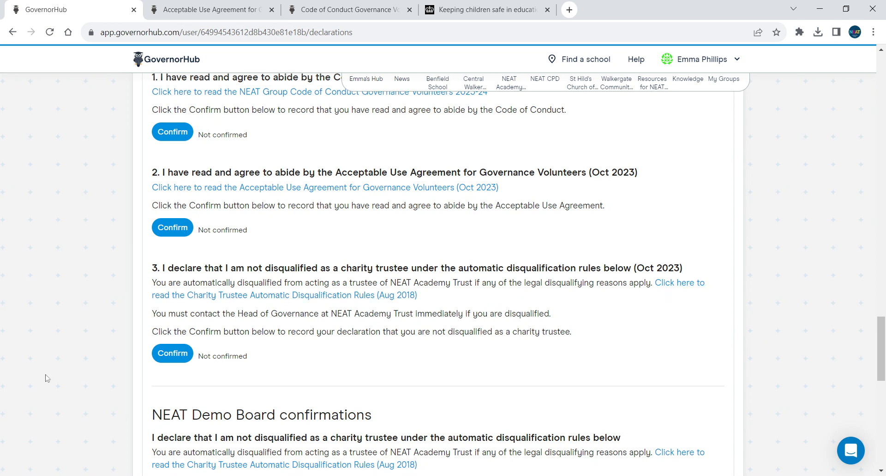
{"action": "left_click", "coordinate": [163, 362]}
Step: Return to the Declaration of Interests, collapse the Your interests list and check the confirmations beneath it
{"action": "left_click_drag", "start_coordinate": [881, 337], "coordinate": [870, 92]}
{"action": "scroll", "coordinate": [554, 257], "scroll_direction": "up", "scroll_amount": 1}
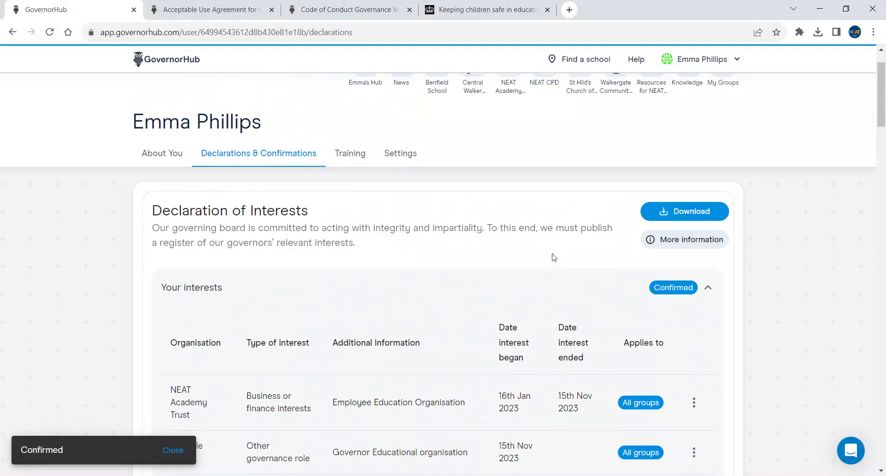
{"action": "scroll", "coordinate": [531, 260], "scroll_direction": "down", "scroll_amount": 1}
{"action": "left_click", "coordinate": [452, 231]}
{"action": "scroll", "coordinate": [438, 254], "scroll_direction": "down", "scroll_amount": 2}
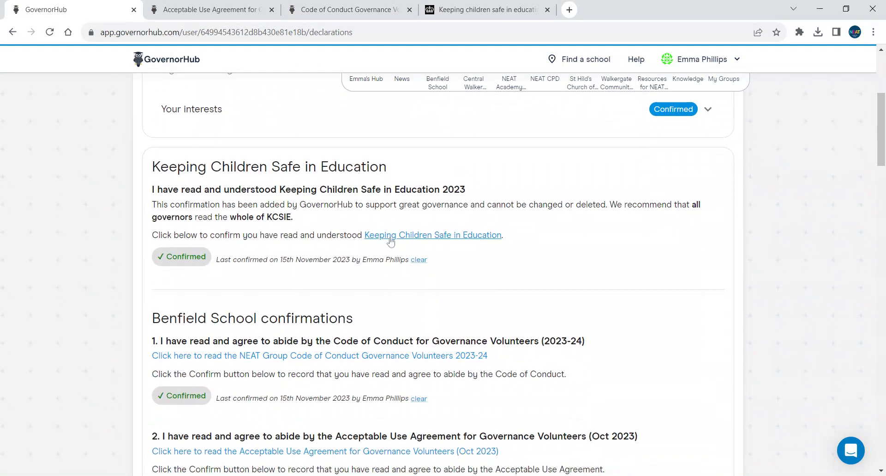
{"action": "scroll", "coordinate": [421, 248], "scroll_direction": "up", "scroll_amount": 3}
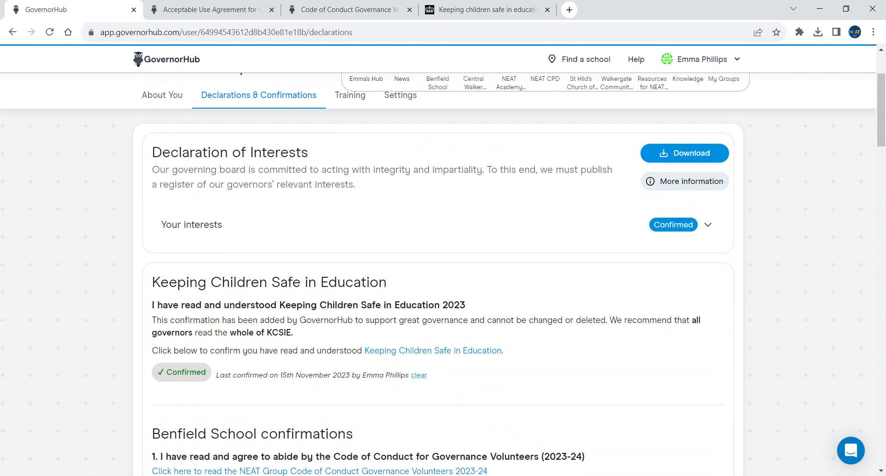